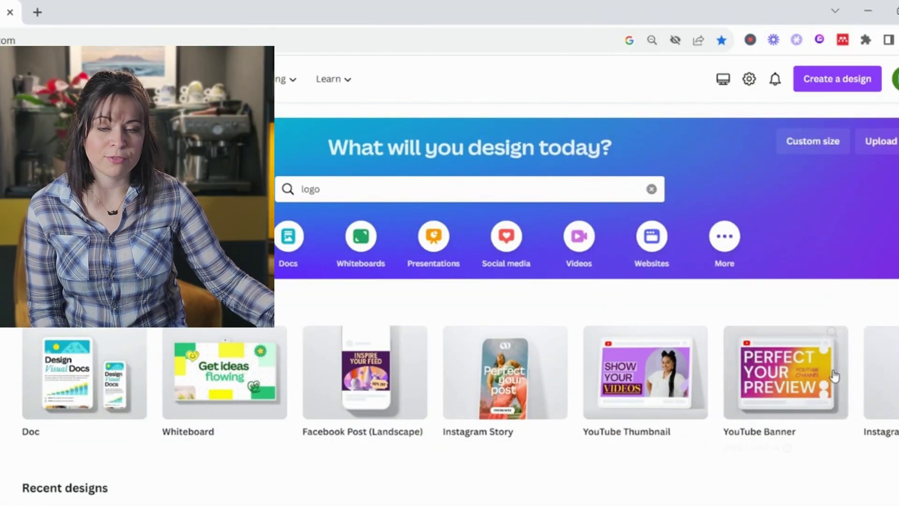
Step: Replace 'logo' in the home search bar with 'youtube thumbnail' to search templates
left_click(428, 189)
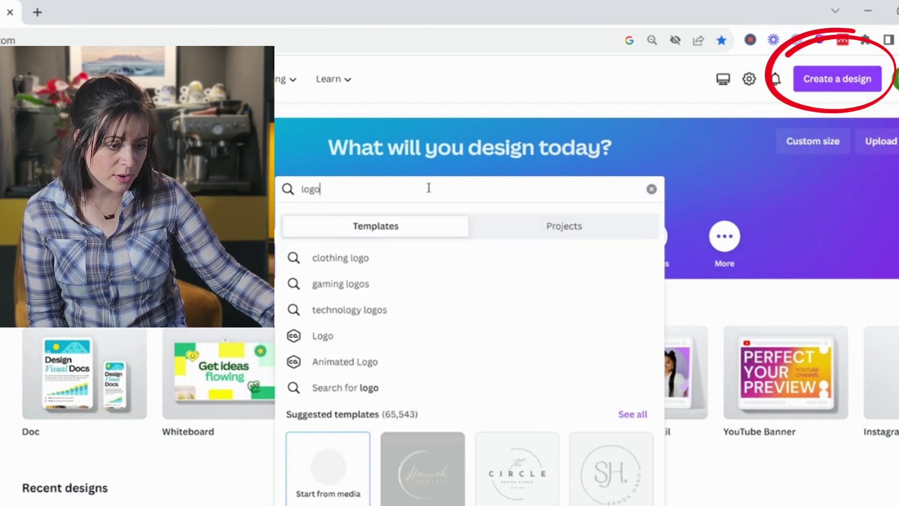
left_click_drag(402, 194, 284, 195)
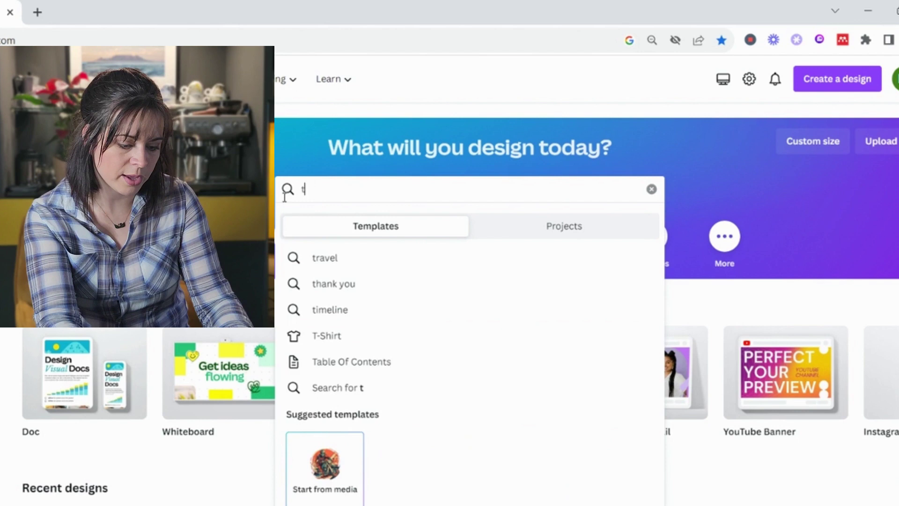
type("youtube thumbnail")
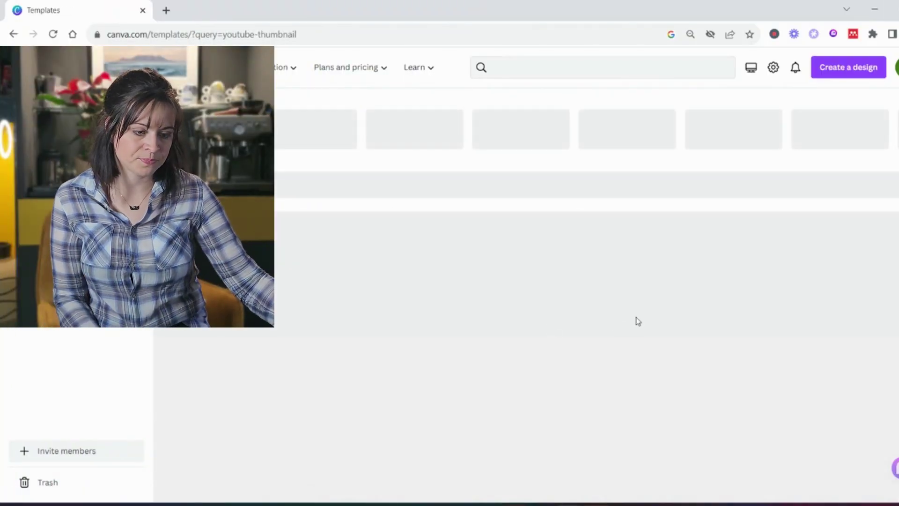
Step: Scroll the thumbnail results and open the Red Professional Workout template's 1280 × 720 preview
scroll(636, 321, "down", 6)
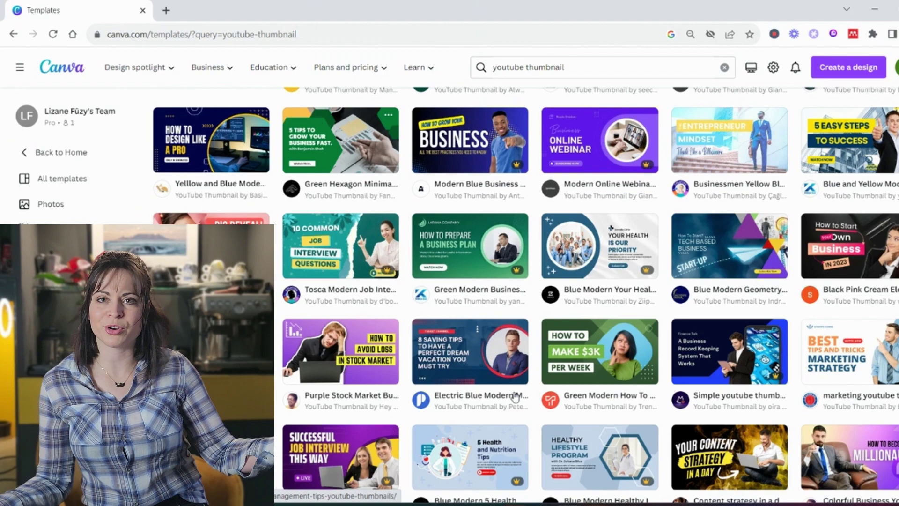
scroll(515, 397, "down", 10)
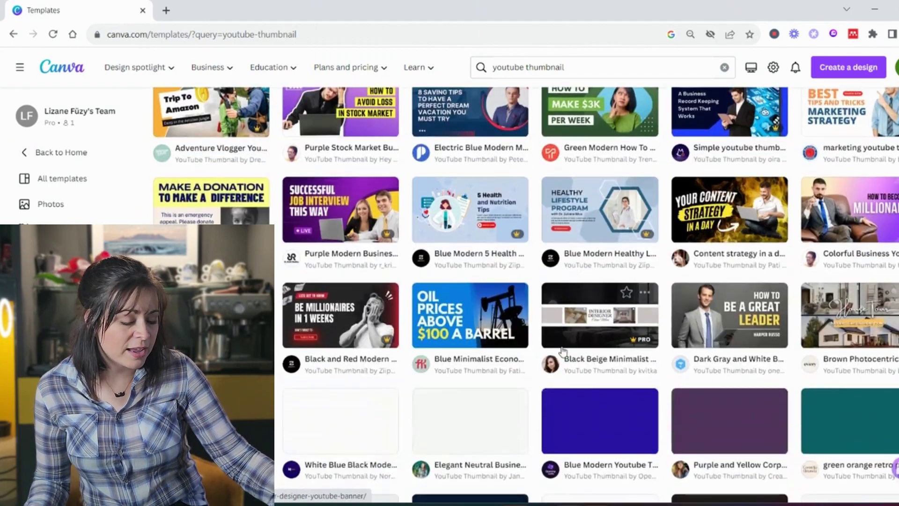
scroll(563, 356, "down", 4)
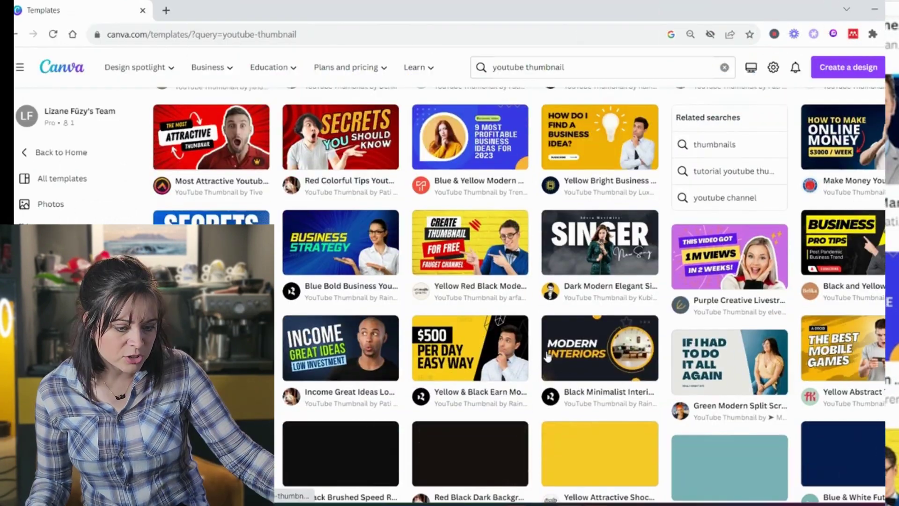
scroll(543, 357, "down", 2)
scroll(543, 357, "down", 6)
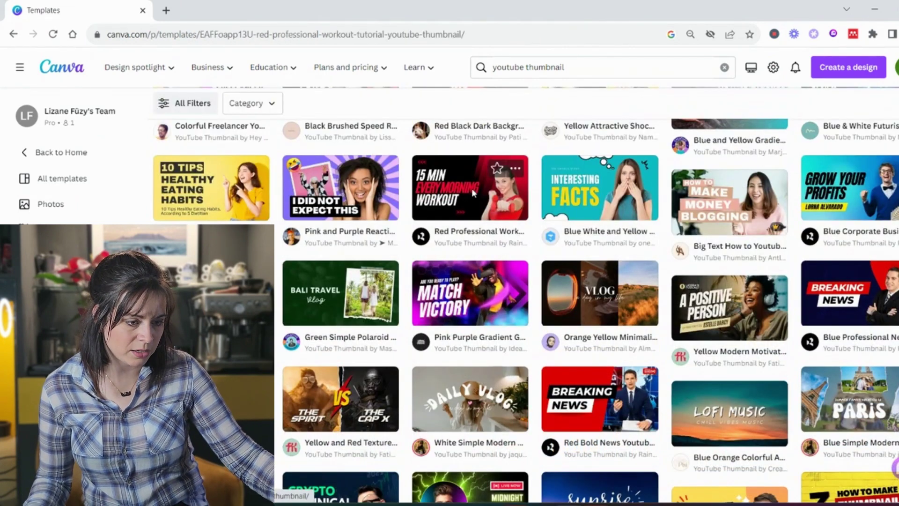
left_click(473, 192)
scroll(381, 384, "down", 3)
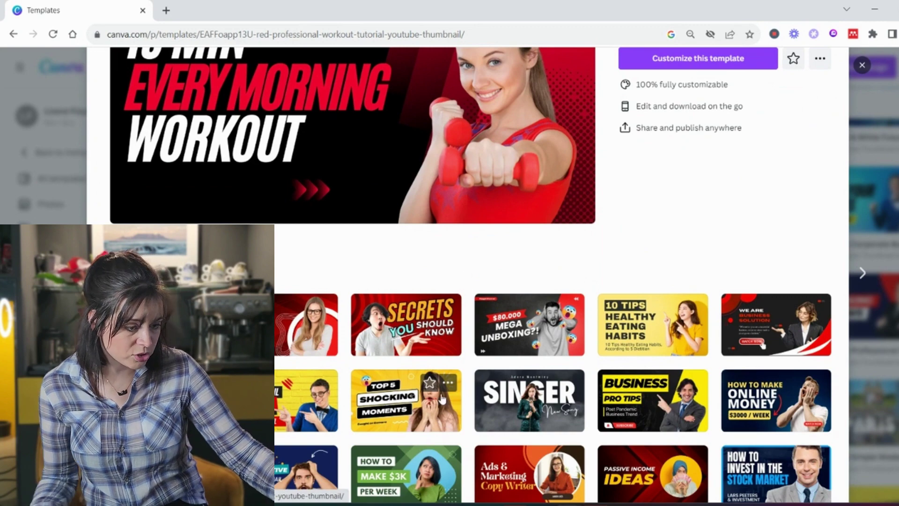
scroll(454, 395, "up", 3)
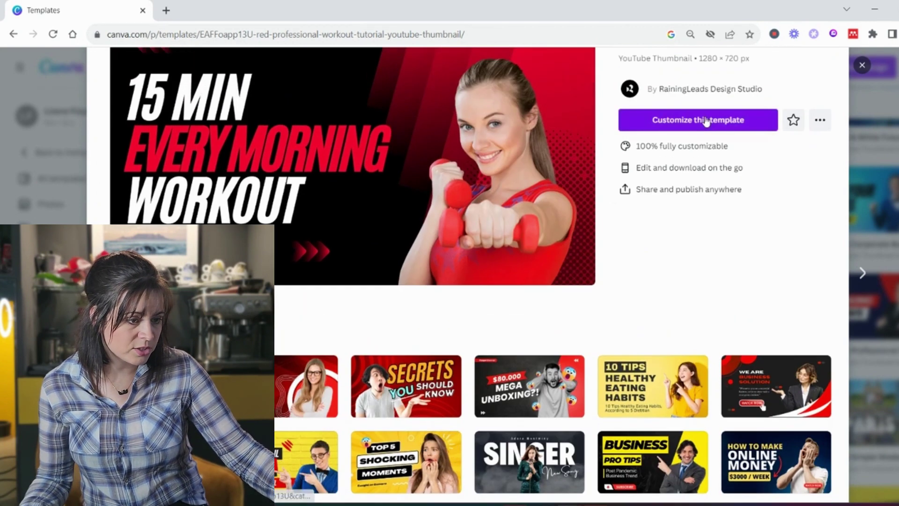
Step: Customize the red workout template and delete the woman's photo from the canvas
left_click(705, 120)
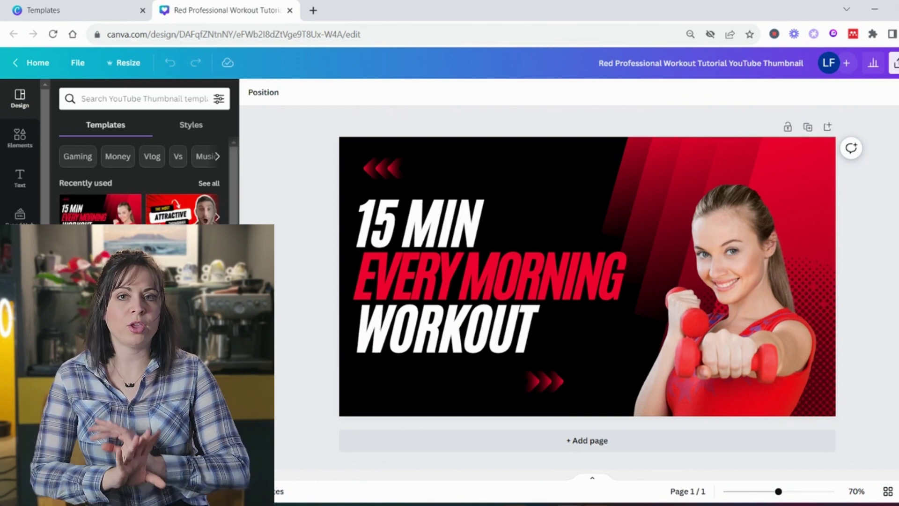
left_click(691, 300)
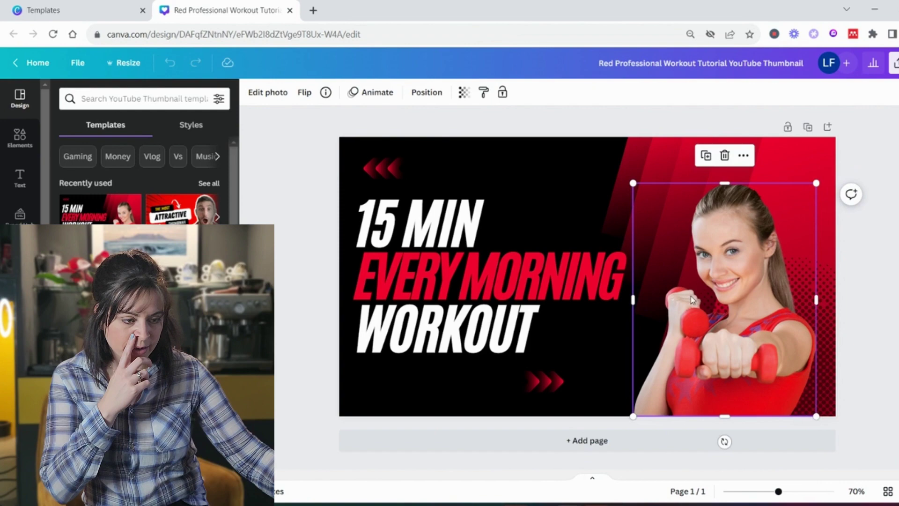
left_click_drag(692, 299, 461, 300)
right_click(461, 299)
left_click(437, 389)
left_click_drag(437, 389, 695, 378)
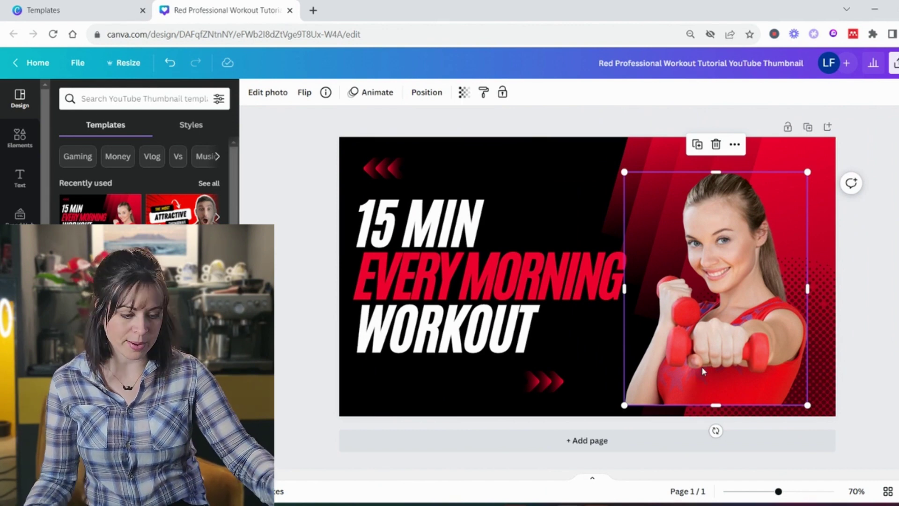
key("Delete")
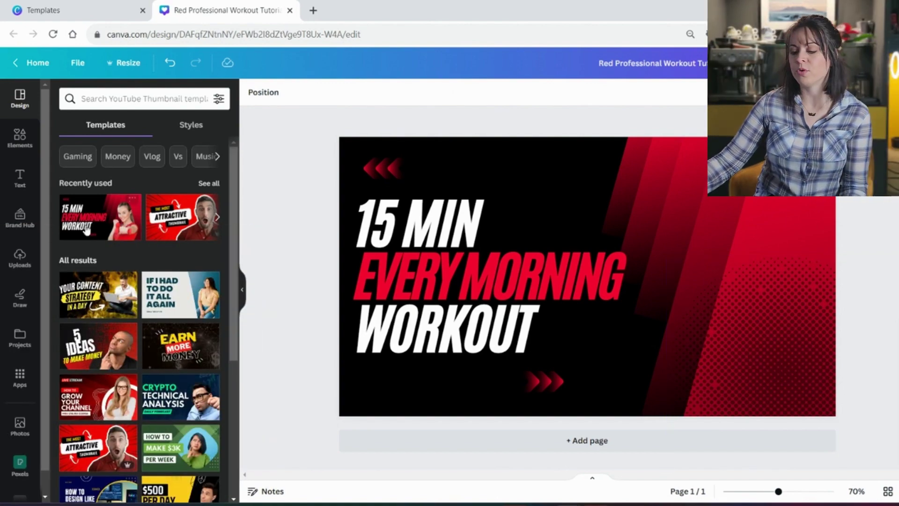
Step: Search Elements photos for 'man in gym clothes' and add the push-up photo
left_click(23, 148)
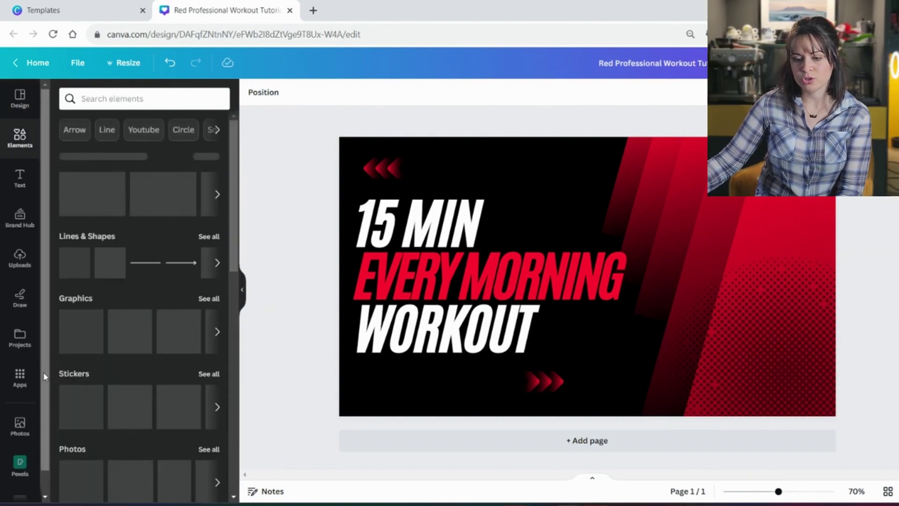
left_click(114, 98)
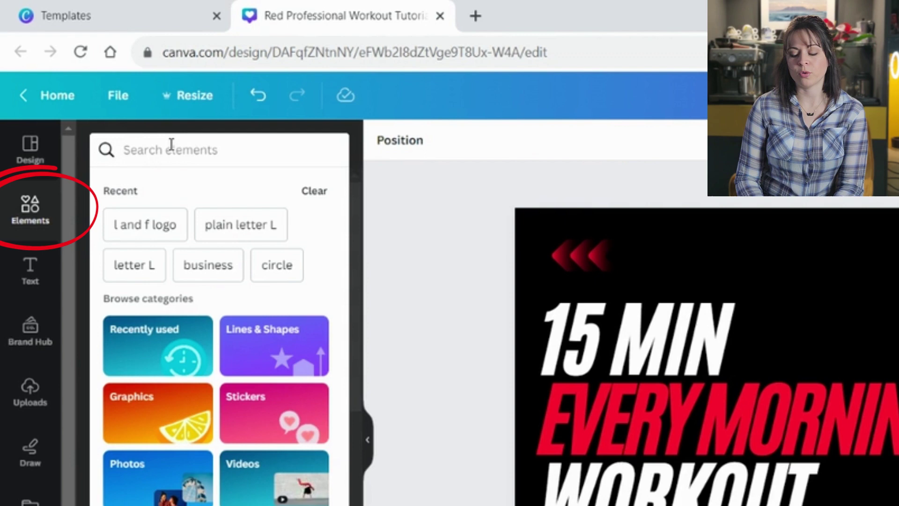
type("man ")
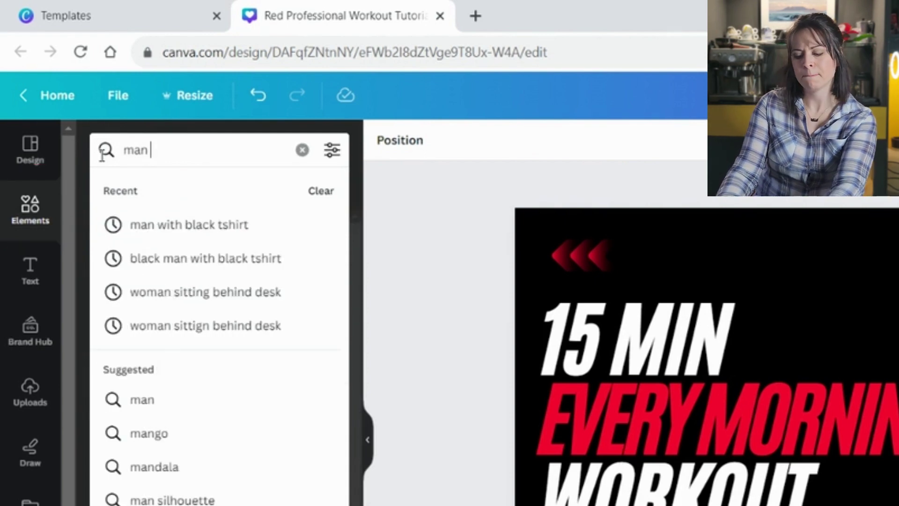
type("in gym clothes")
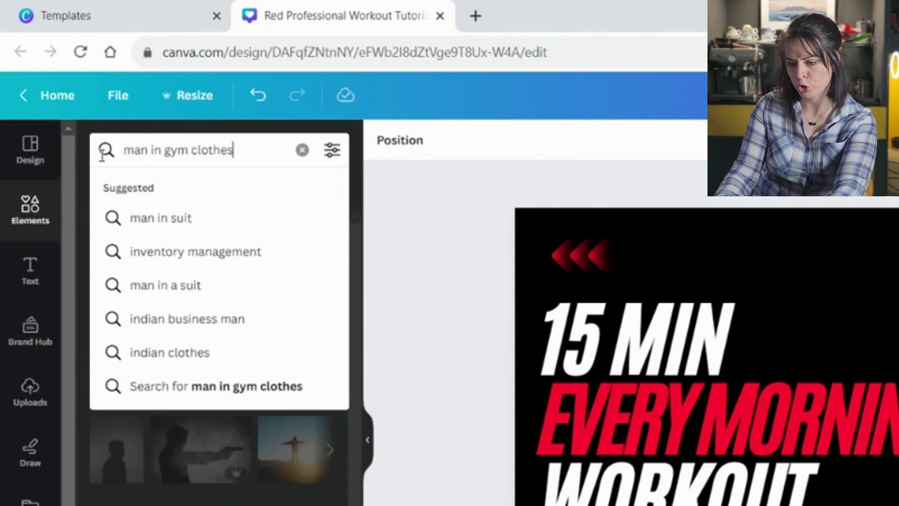
key("Return")
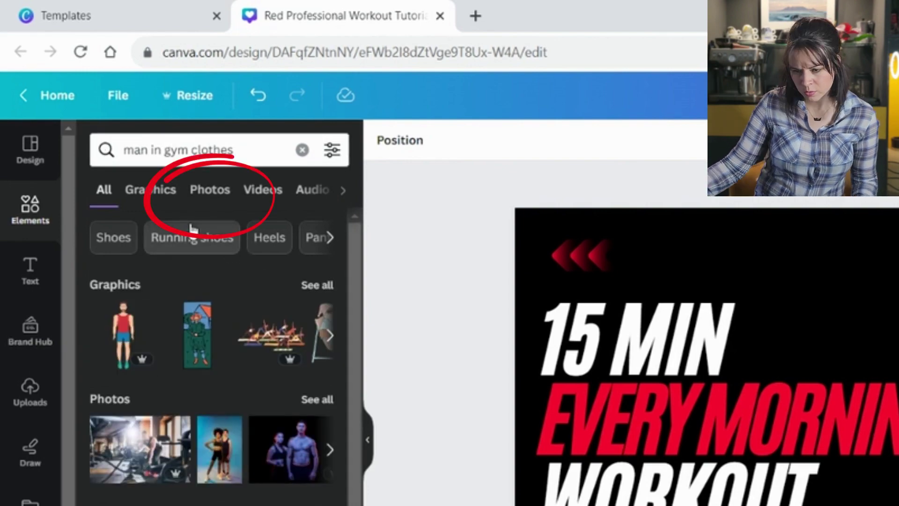
left_click(215, 188)
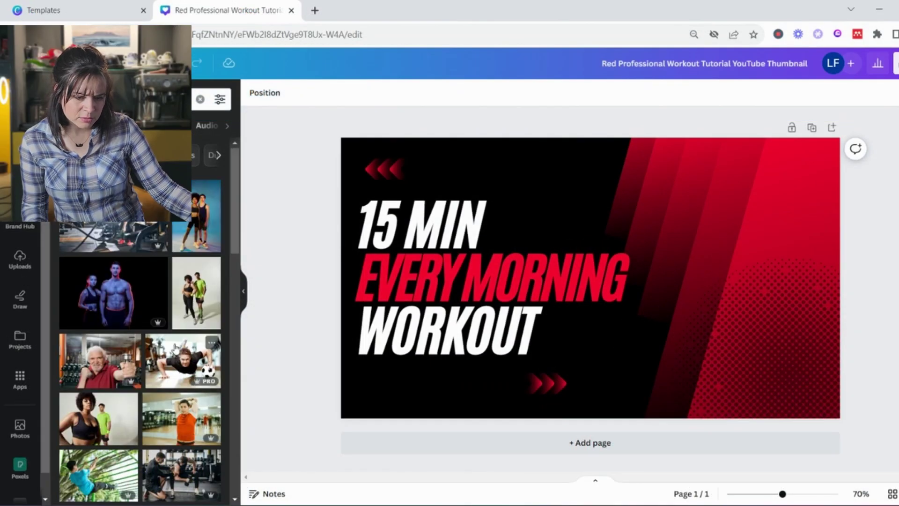
left_click(174, 349)
Step: Crop the push-up photo's sides and enlarge it to fill the thumbnail's right half
left_click_drag(613, 373, 697, 347)
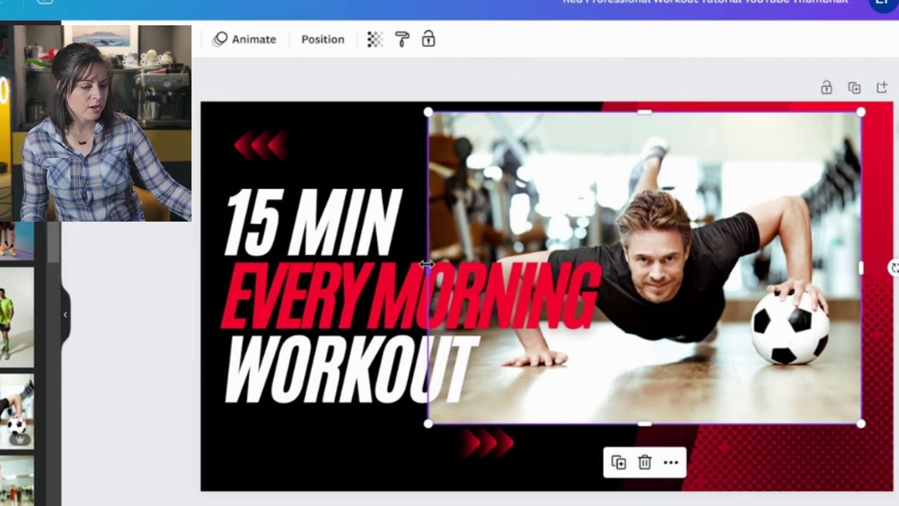
left_click_drag(426, 264, 484, 265)
left_click_drag(861, 268, 809, 269)
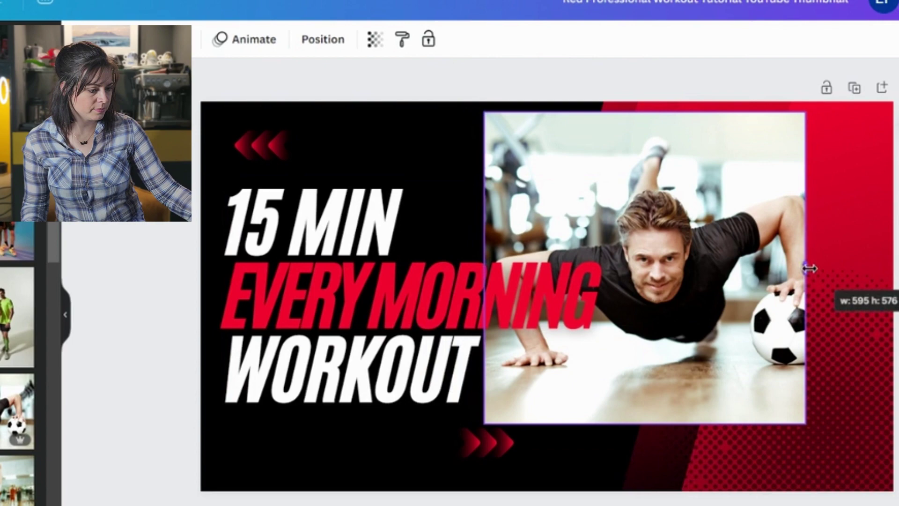
left_click_drag(632, 361, 714, 344)
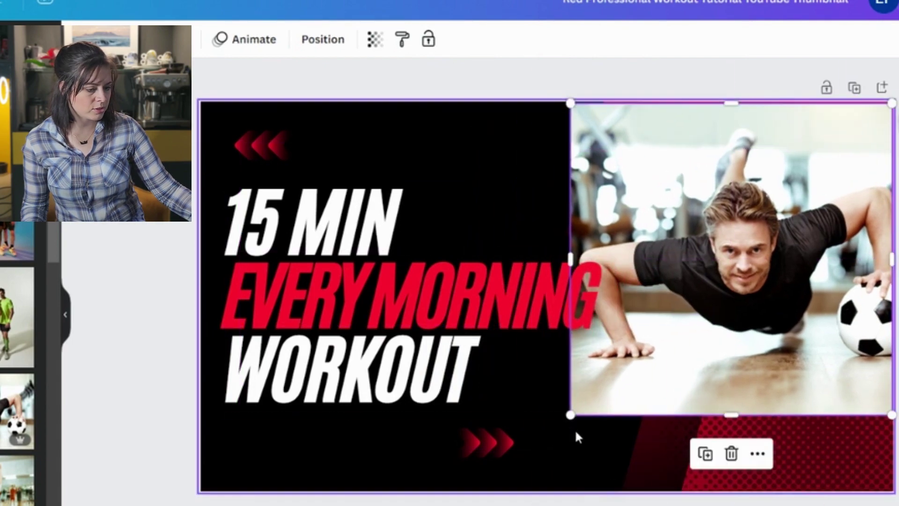
left_click_drag(570, 415, 491, 490)
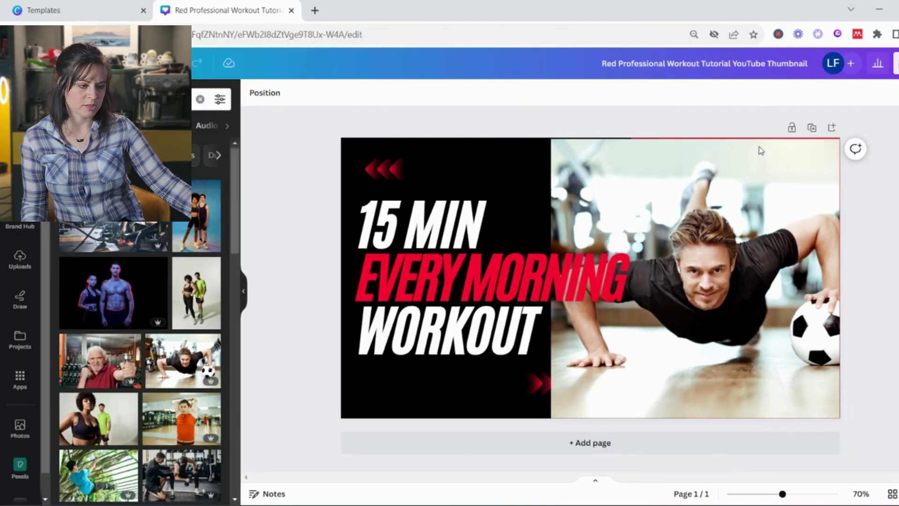
Step: Make the EVERY MORNING text yellow
left_click(780, 114)
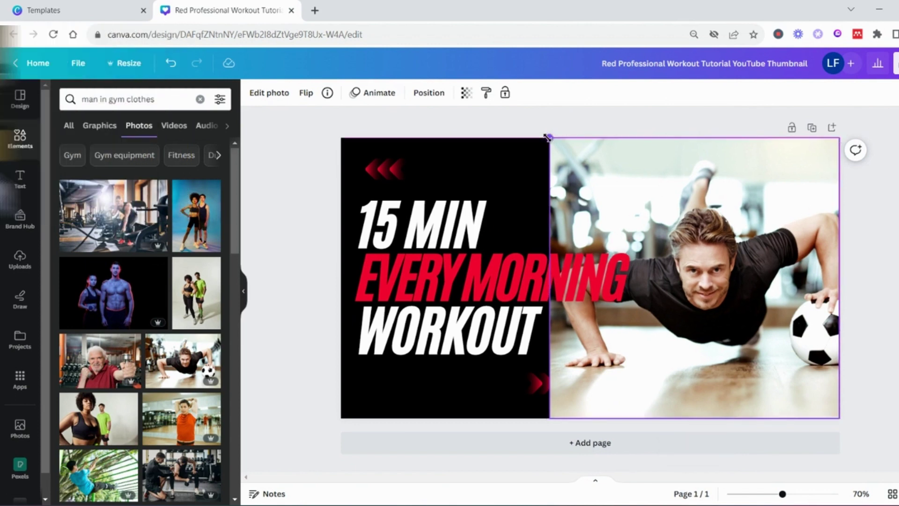
left_click(528, 277)
left_click(506, 275)
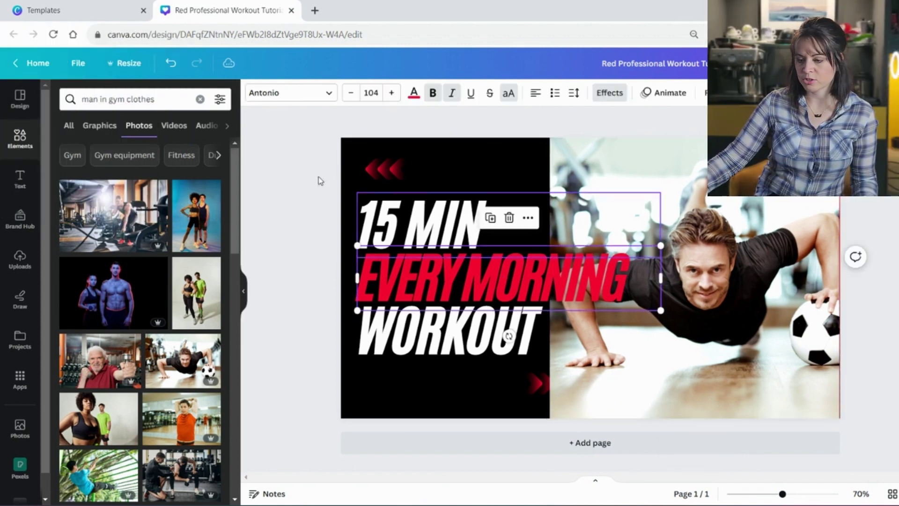
left_click(413, 93)
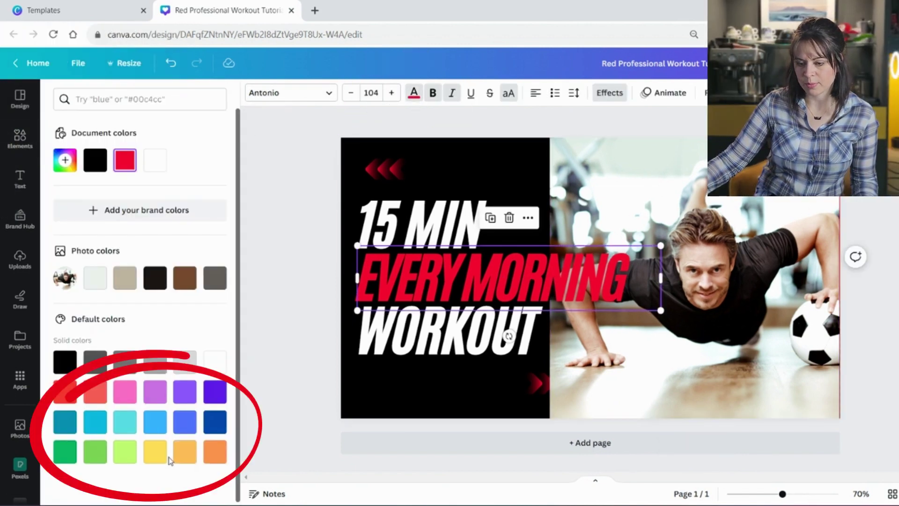
left_click(155, 450)
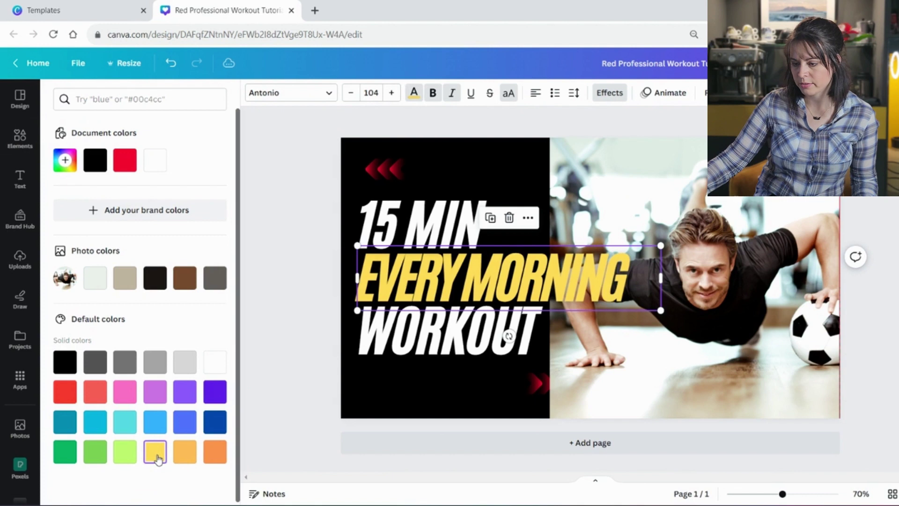
Step: Recolour each top-left chevron arrow's red to yellow and black to cyan
left_click(420, 352)
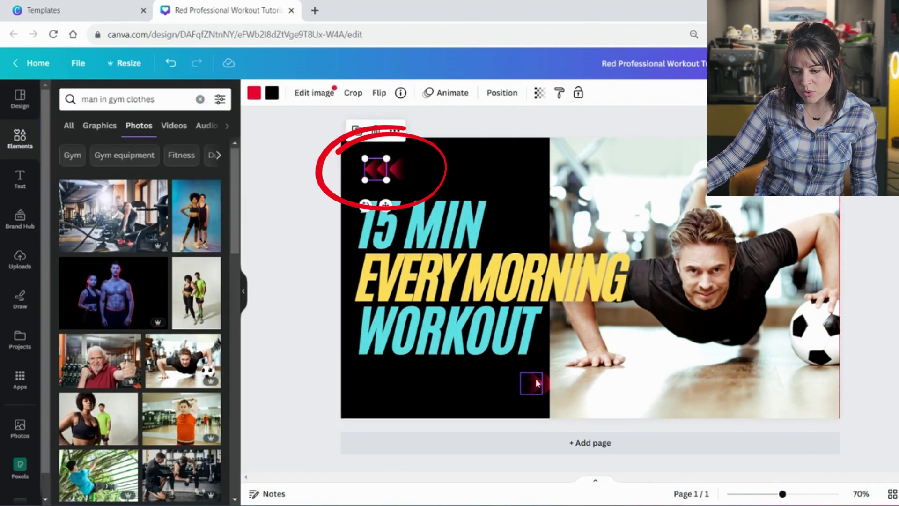
left_click(537, 383)
left_click(388, 169)
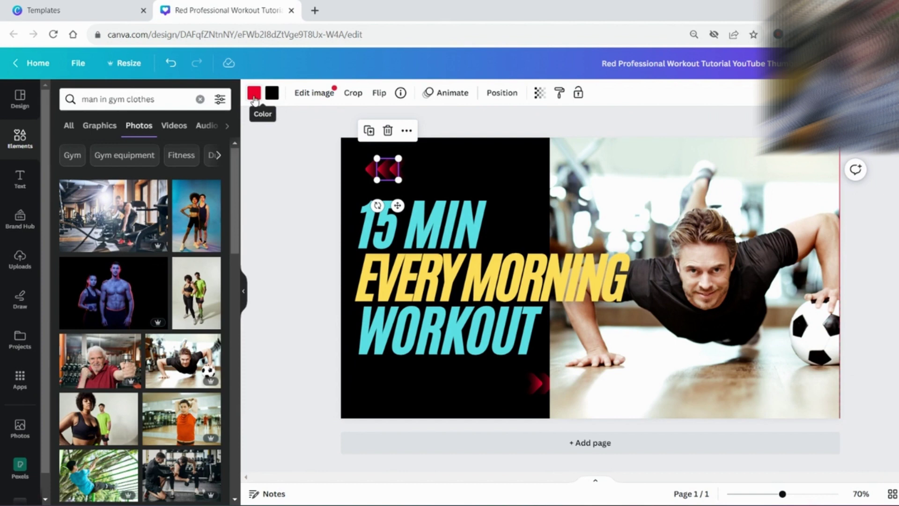
left_click(255, 96)
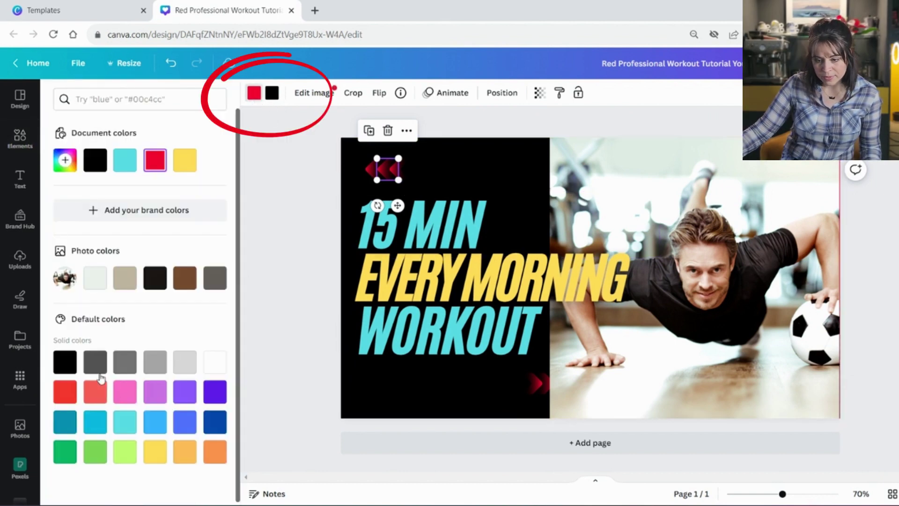
left_click(155, 448)
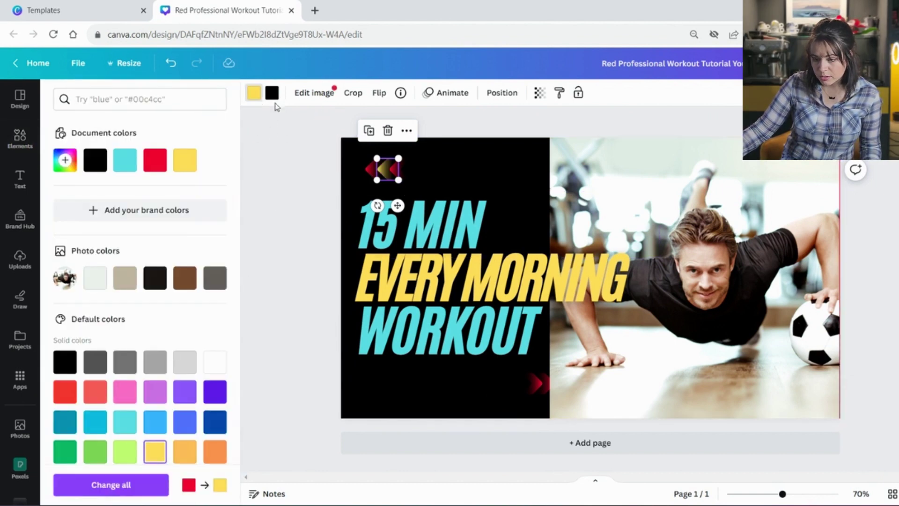
left_click(125, 421)
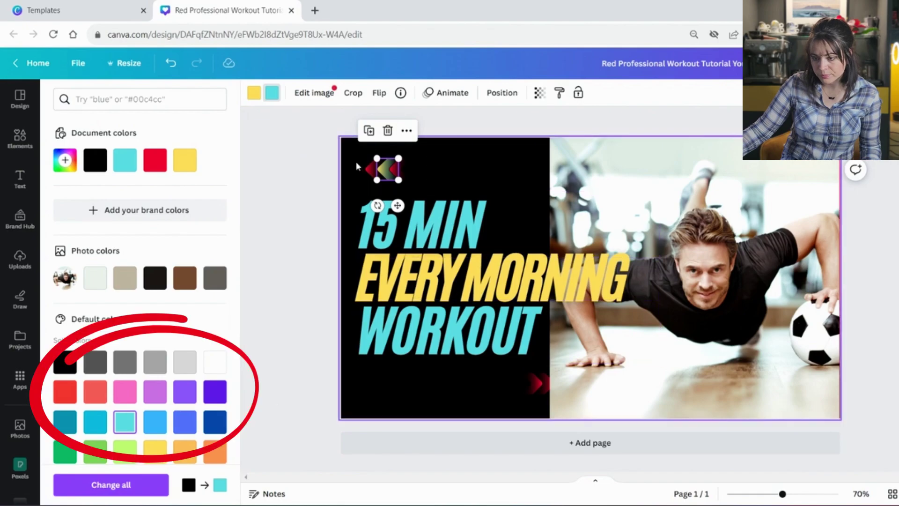
left_click(399, 169)
left_click(183, 161)
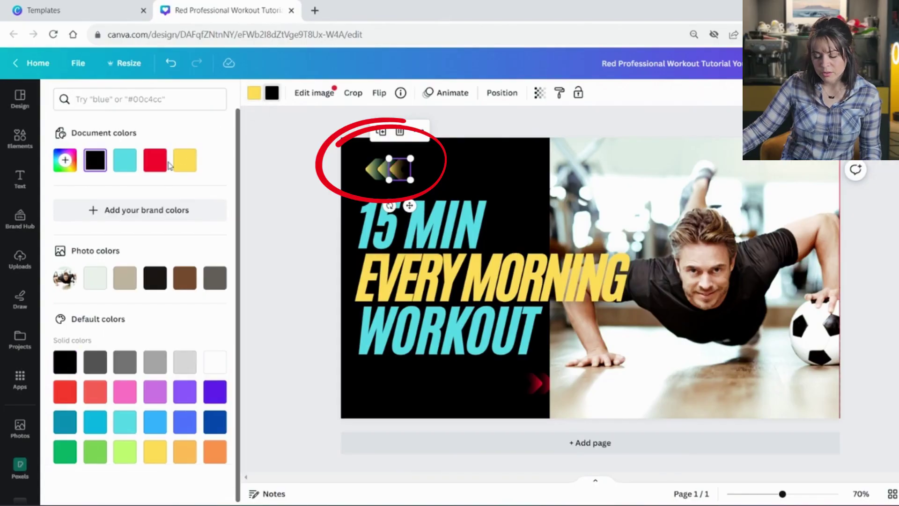
left_click(131, 162)
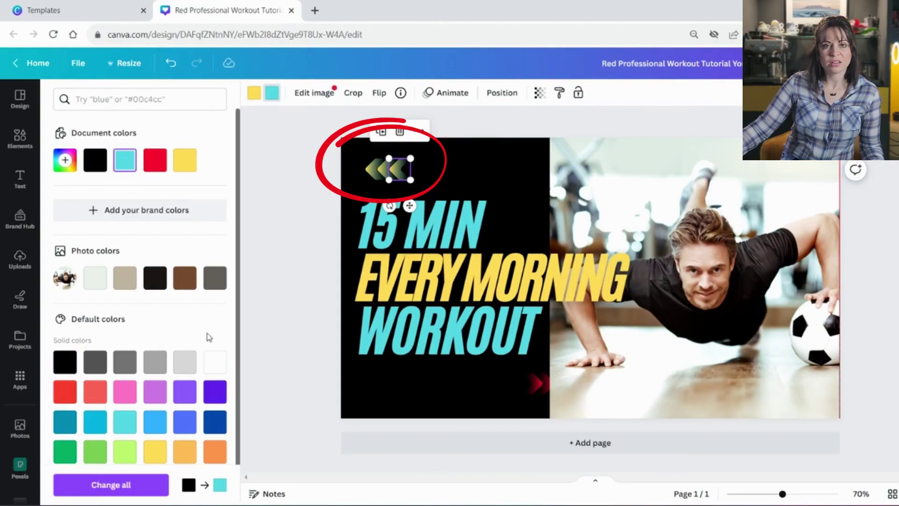
left_click(536, 384)
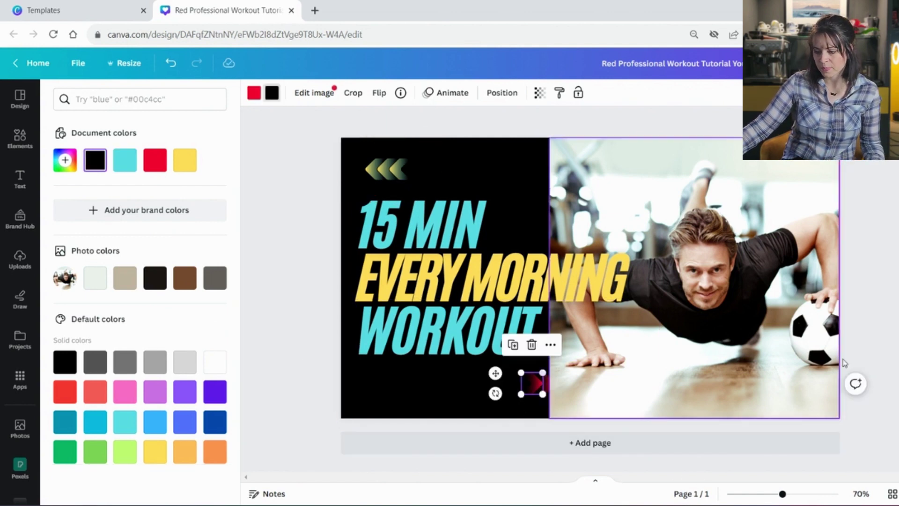
Step: Remove the push-up photo's background with BG Remover and move the cut-out man lower
left_click(751, 310)
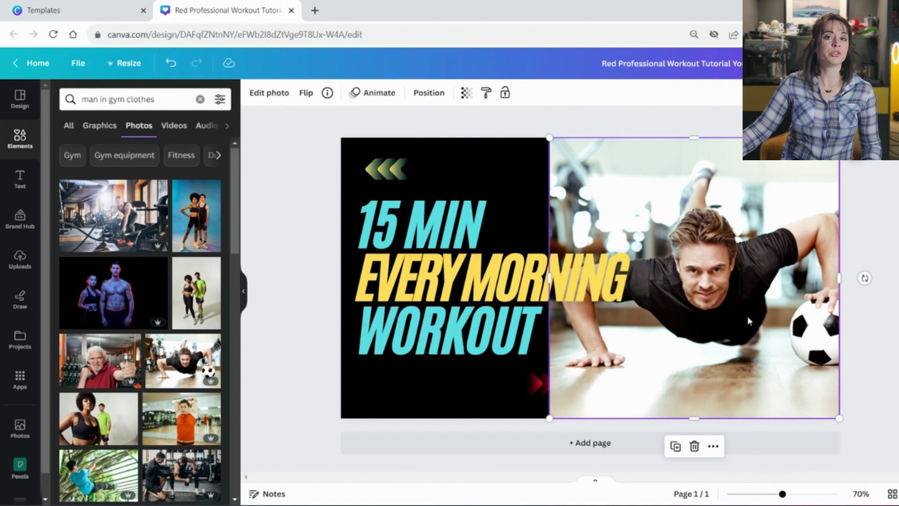
left_click(266, 95)
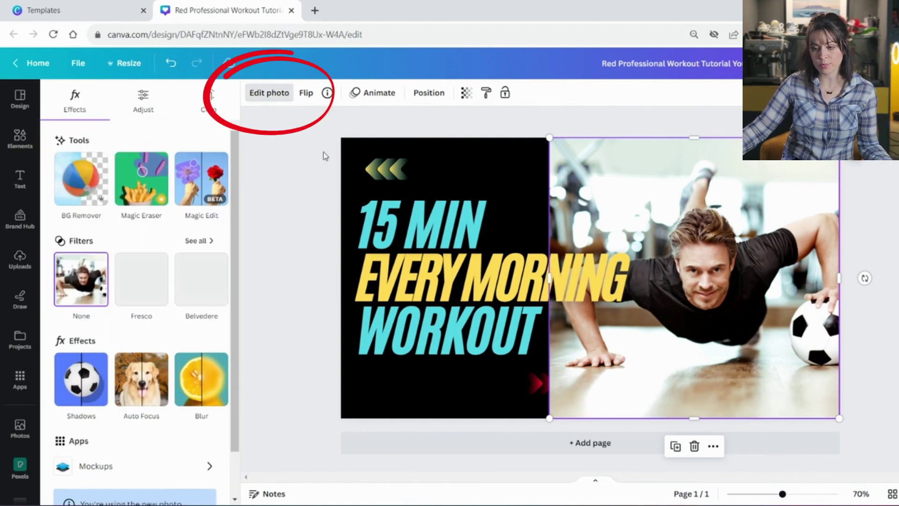
left_click(78, 187)
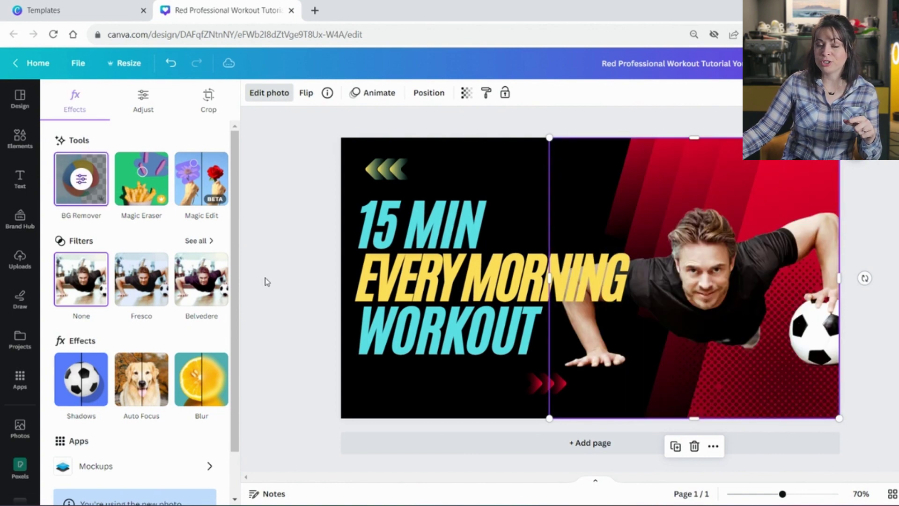
left_click_drag(753, 303, 746, 353)
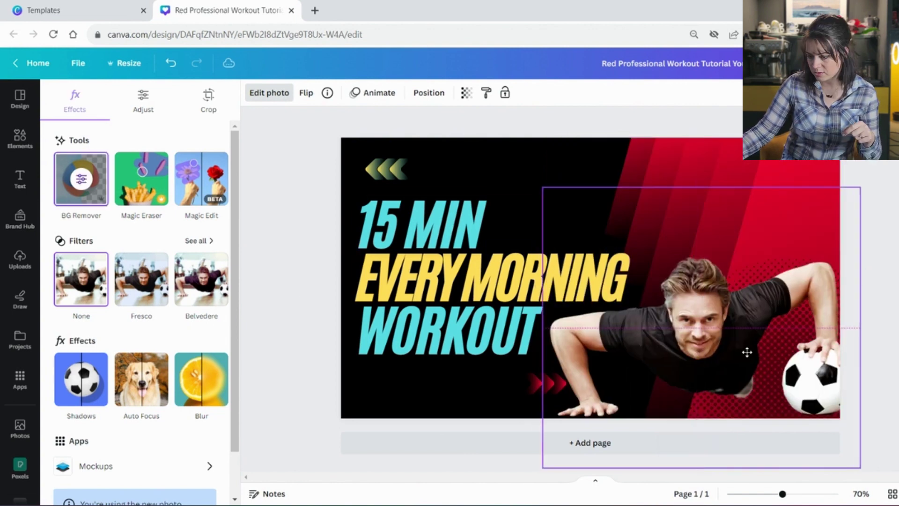
key("Escape")
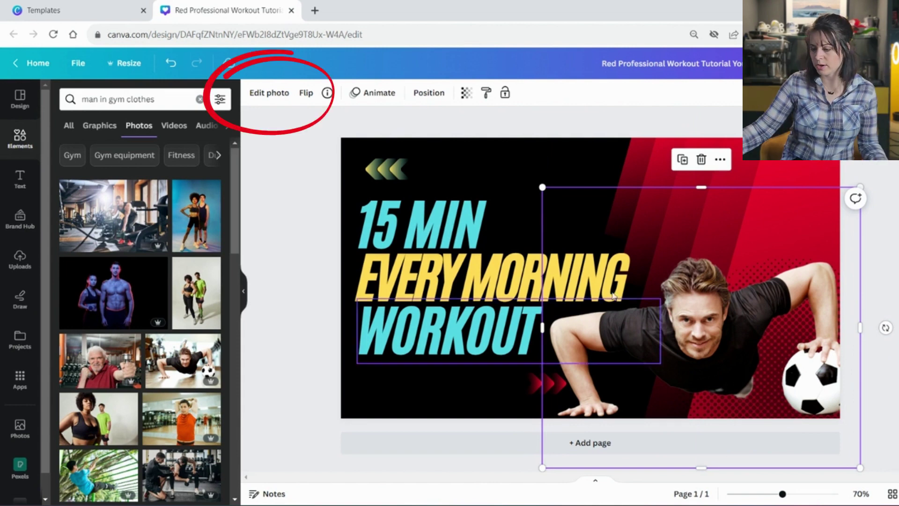
Step: Give the cut-out man a yellow (#DDD51B) outline shadow at size 17
left_click(266, 94)
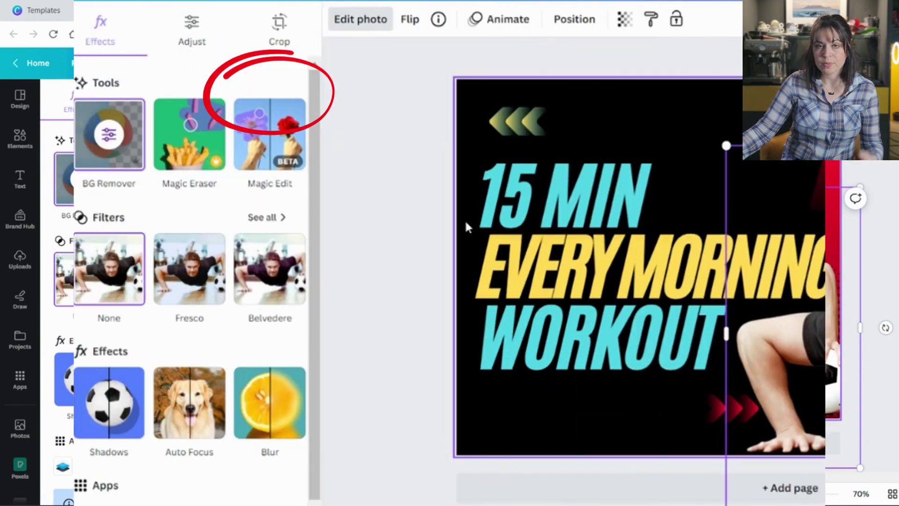
left_click(109, 404)
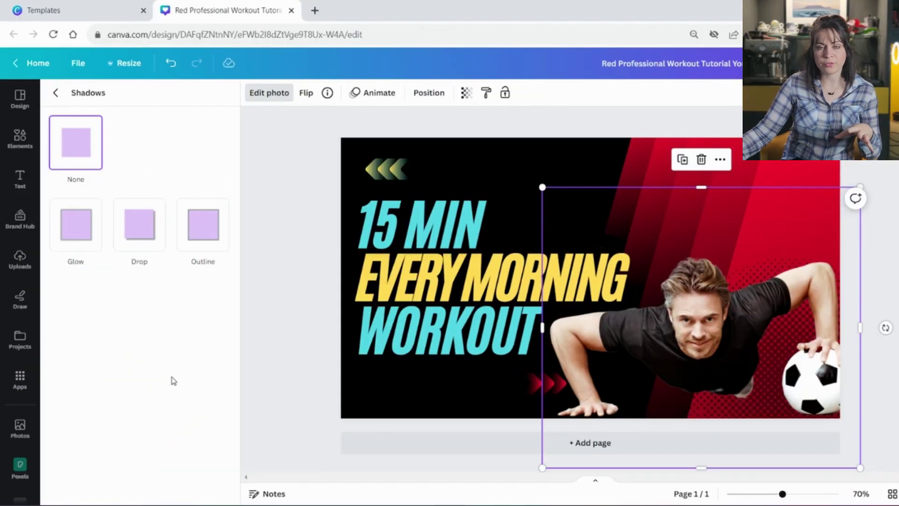
left_click(199, 227)
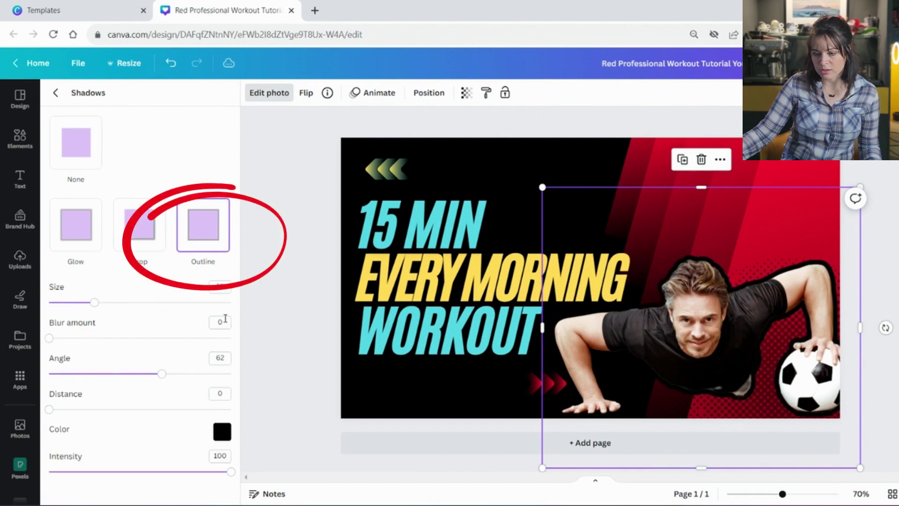
left_click(222, 444)
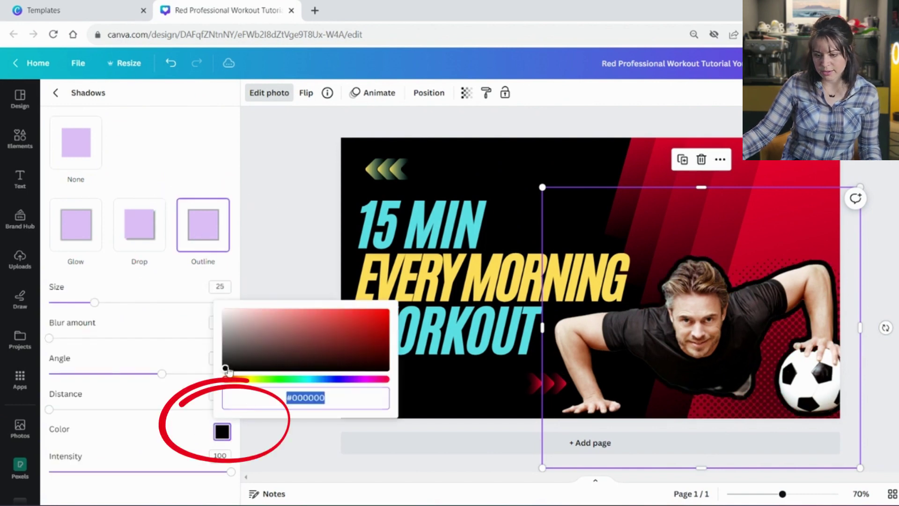
left_click_drag(226, 370, 212, 309)
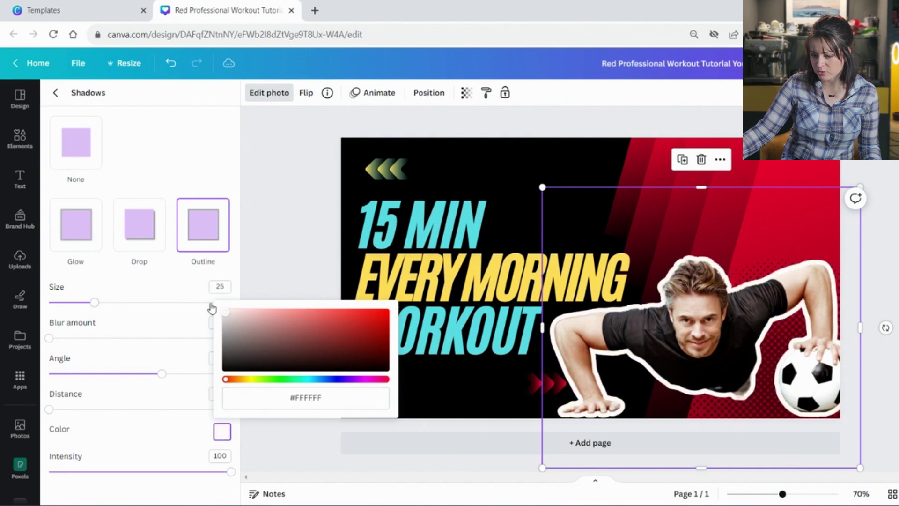
left_click(252, 379)
left_click_drag(226, 313, 369, 317)
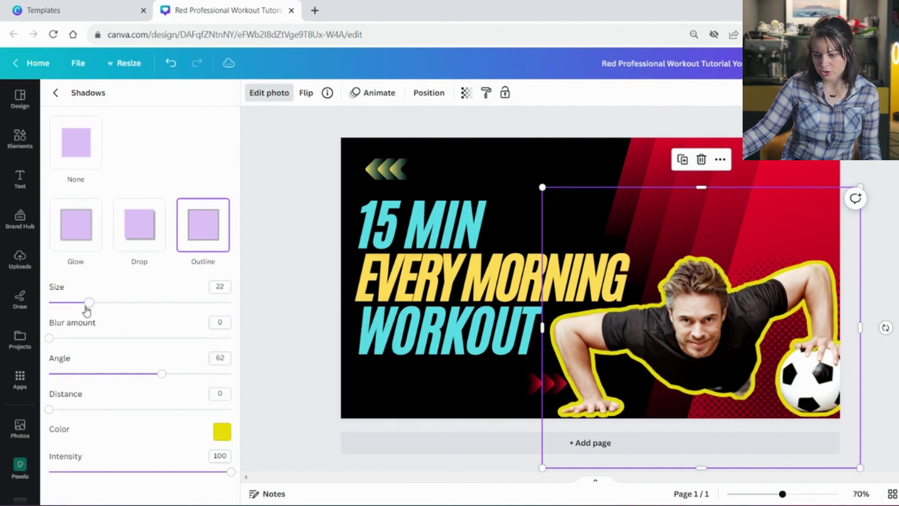
left_click_drag(86, 310, 132, 305)
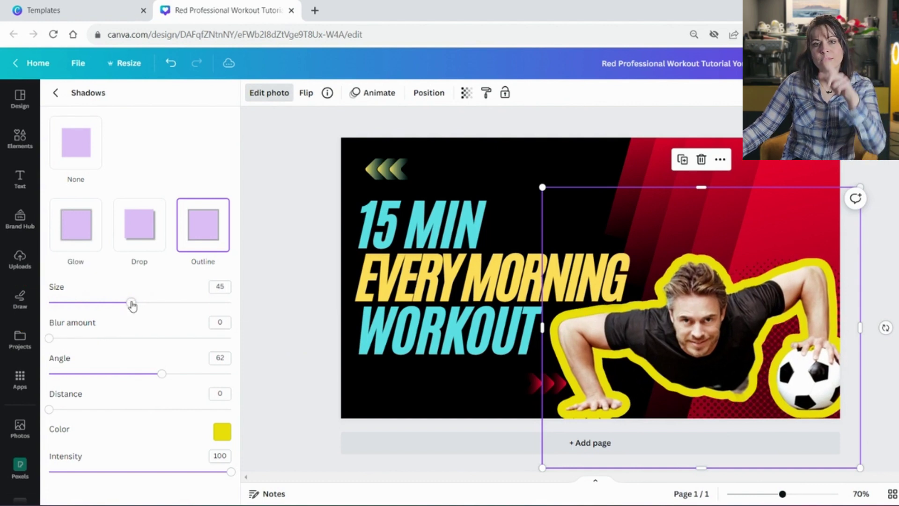
left_click_drag(133, 305, 80, 309)
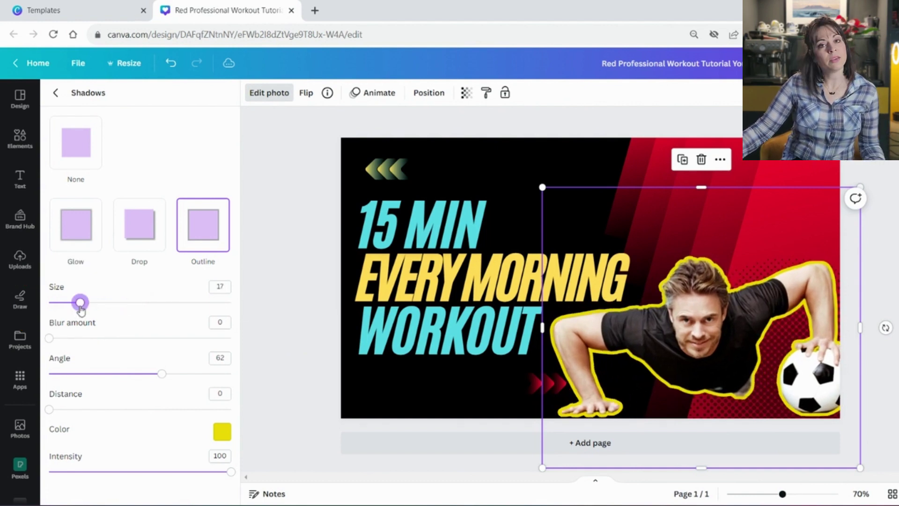
Step: Switch the effect through Drop to a soft, wide yellow Glow with higher blur
left_click(133, 229)
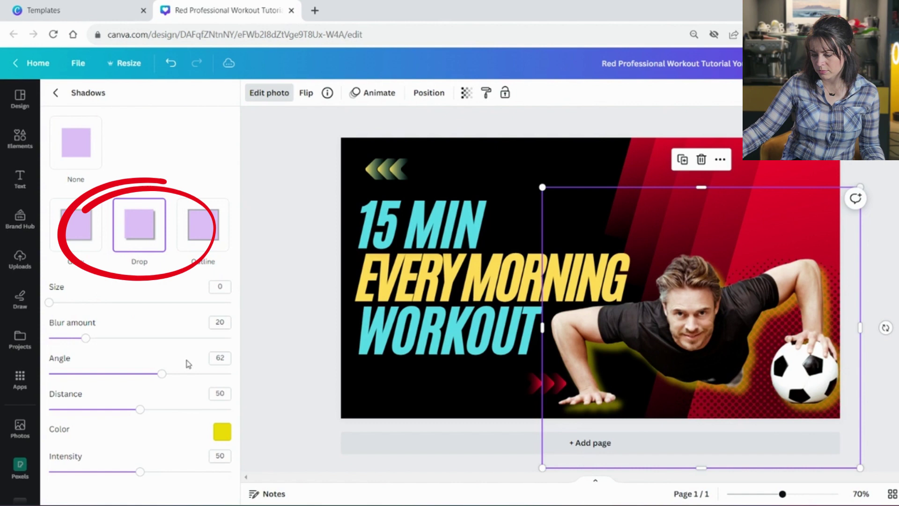
mouse_move(83, 340)
left_mouse_down()
mouse_move(195, 343)
mouse_move(45, 327)
mouse_move(76, 336)
left_mouse_up()
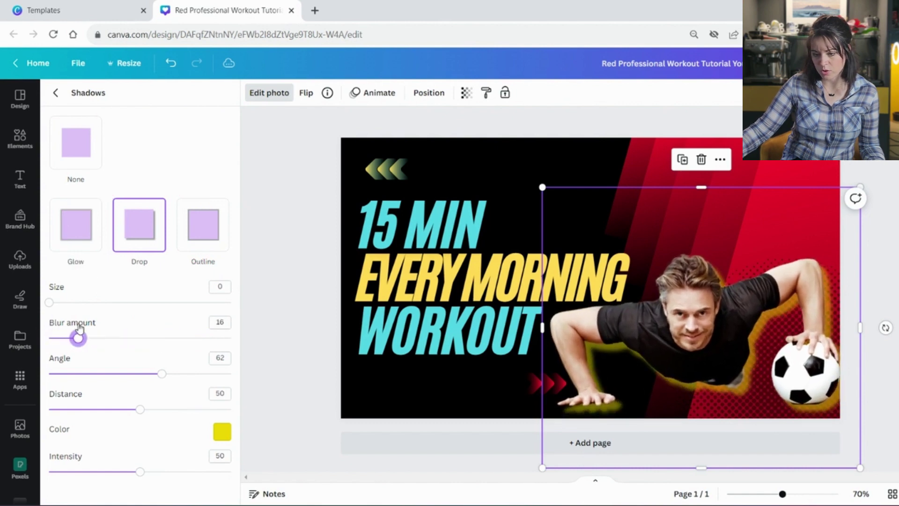
mouse_move(51, 302)
left_mouse_down()
mouse_move(186, 310)
mouse_move(74, 303)
left_mouse_up()
left_click(74, 230)
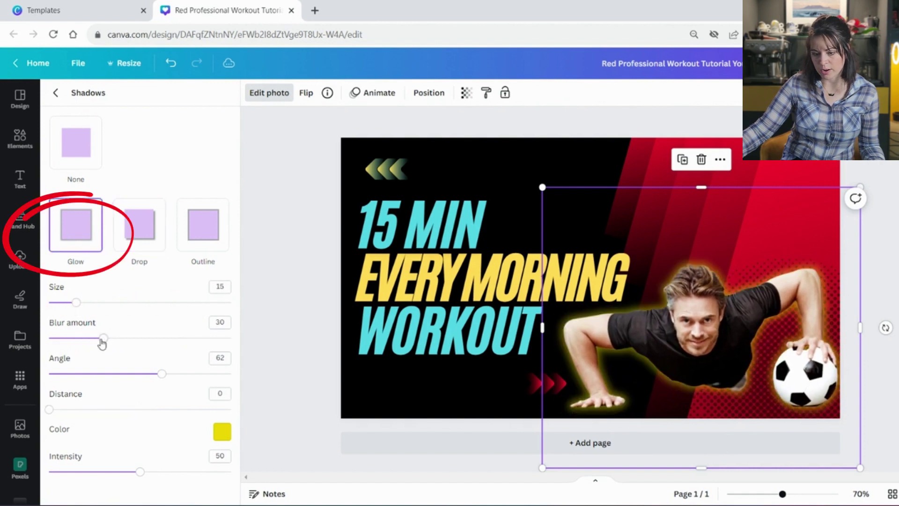
left_click_drag(102, 343, 80, 338)
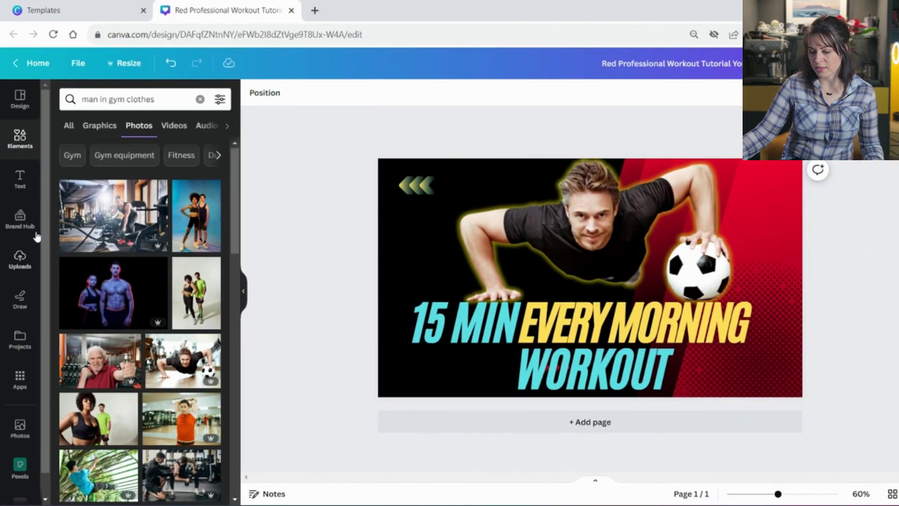
Step: Add a second page and apply the yellow-and-black $500 PER DAY EASY WAY template to it
left_click(19, 99)
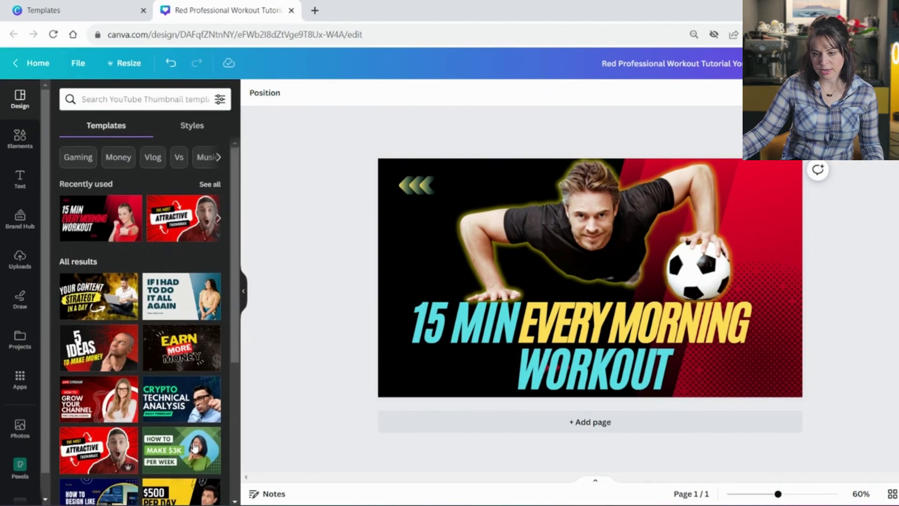
left_click(606, 422)
scroll(150, 355, "down", 3)
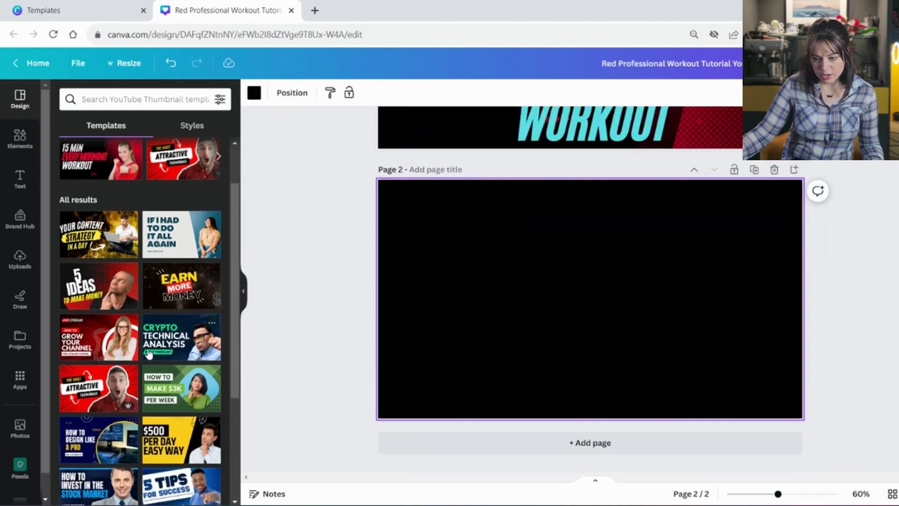
left_click(145, 392)
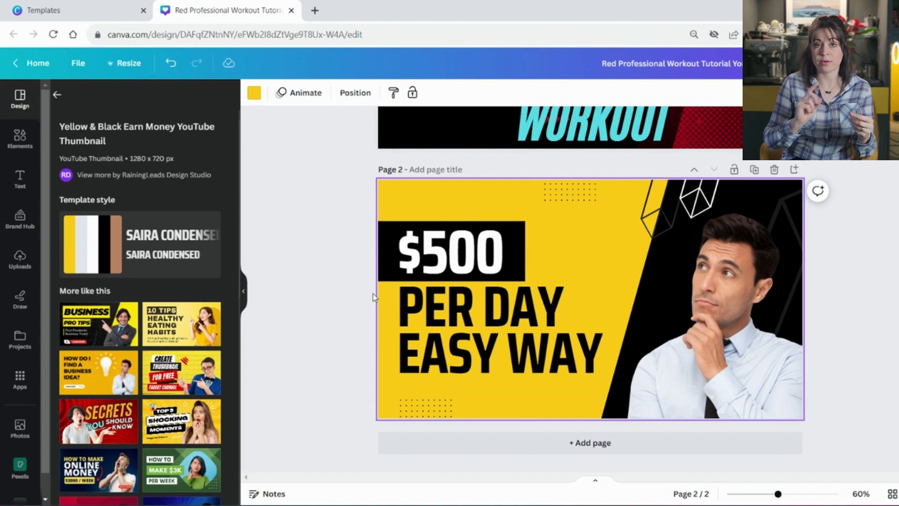
Step: Nudge the black box behind $500 and set its transparency to 45
left_click(383, 231)
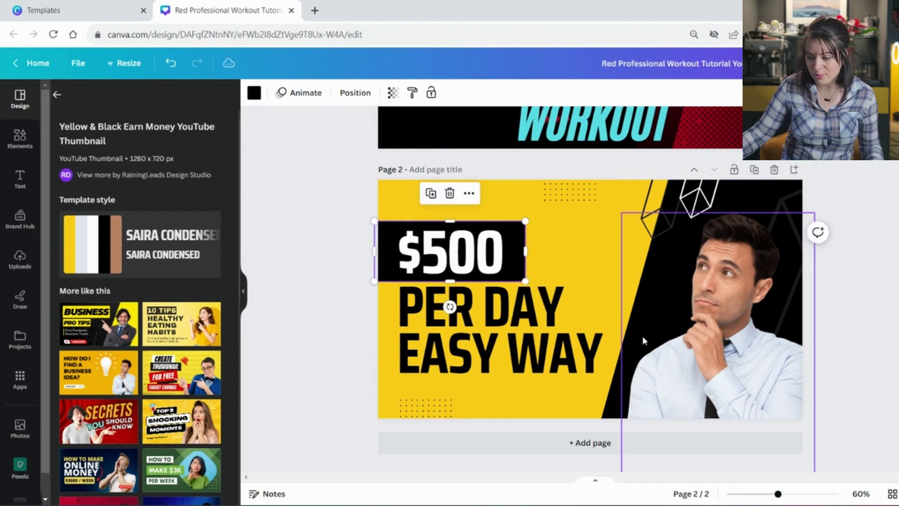
key("Delete")
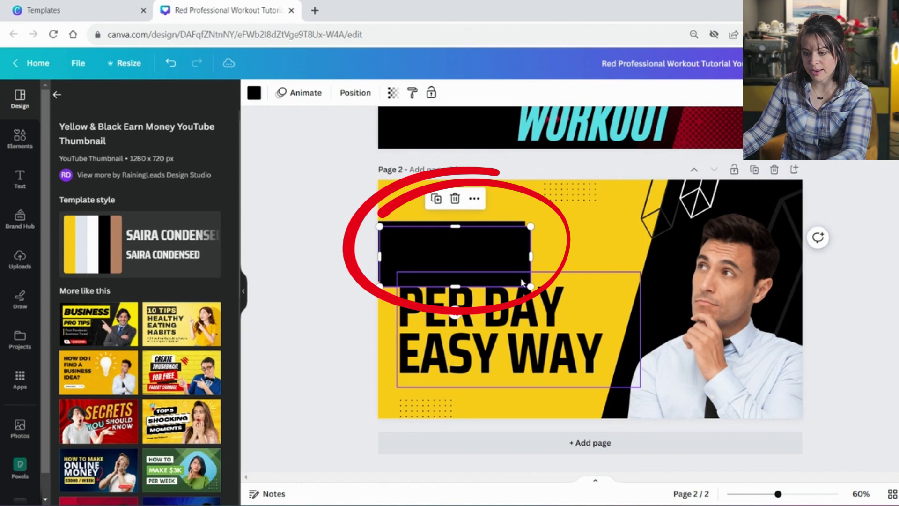
left_click_drag(468, 254, 470, 264)
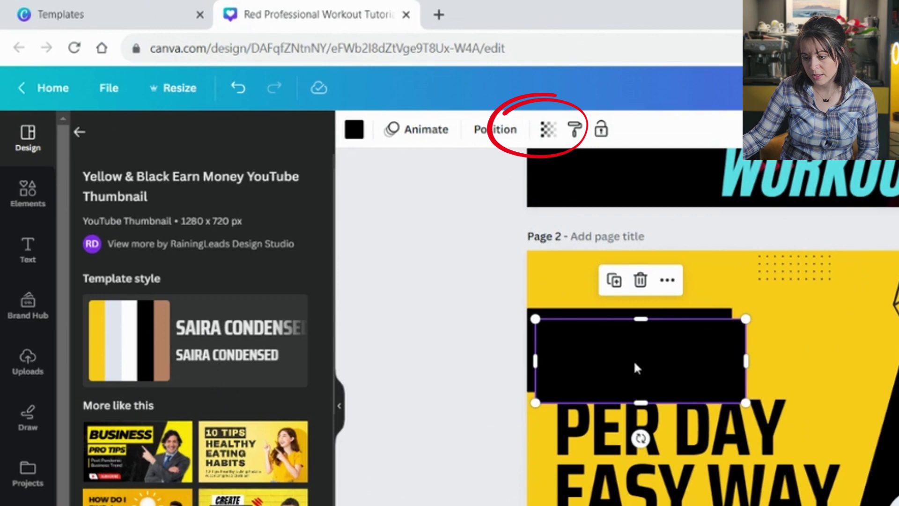
left_click(546, 130)
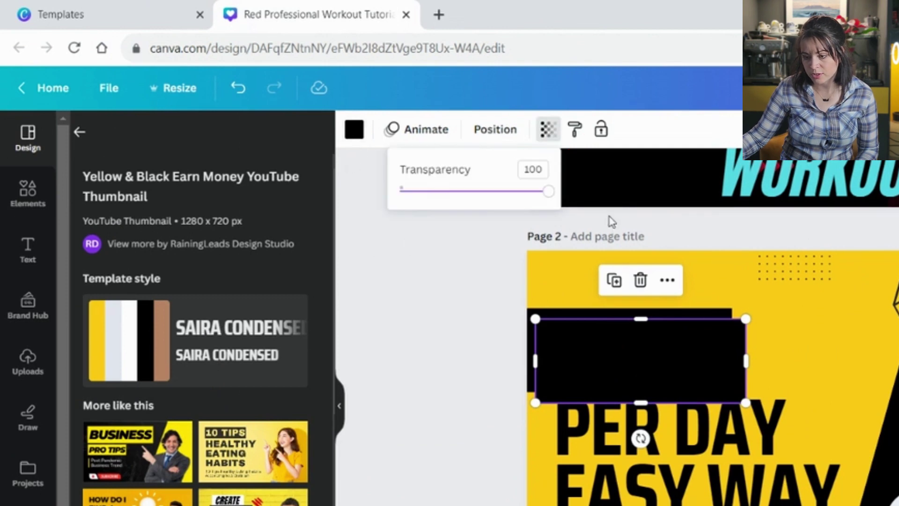
left_click_drag(552, 192, 453, 194)
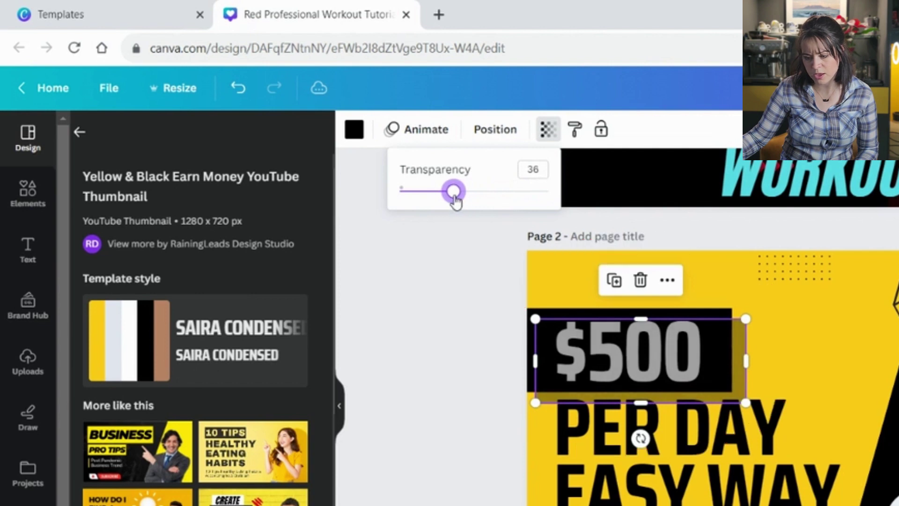
Step: Align the $500 box with the page's left edge and send it to back
left_click_drag(669, 364, 665, 363)
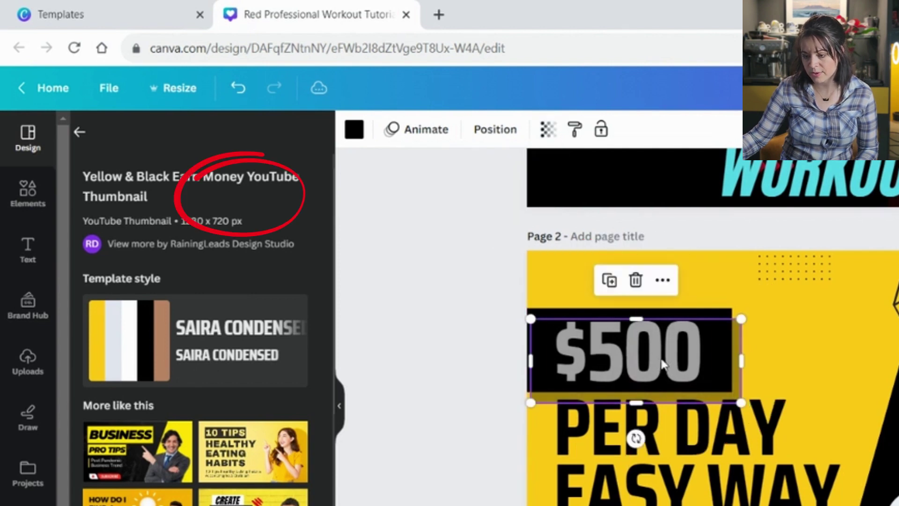
left_click(495, 130)
left_click(241, 206)
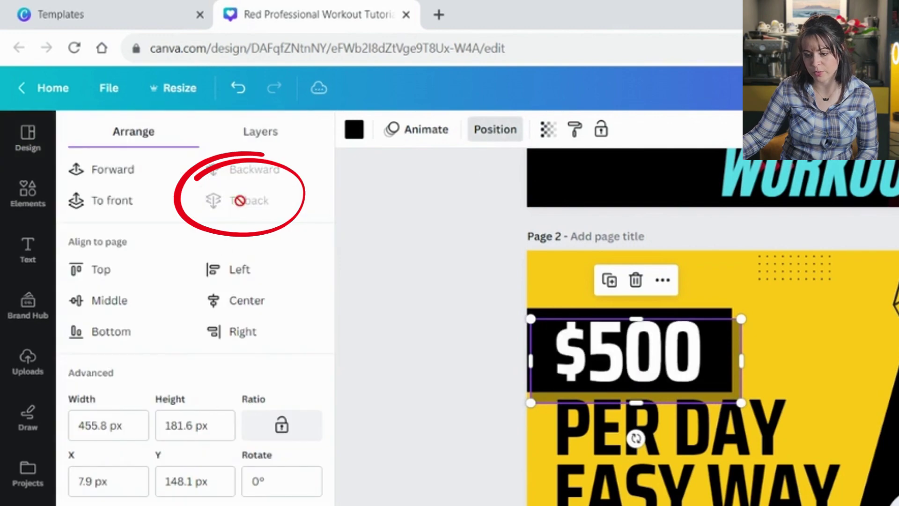
left_click_drag(501, 420, 655, 485)
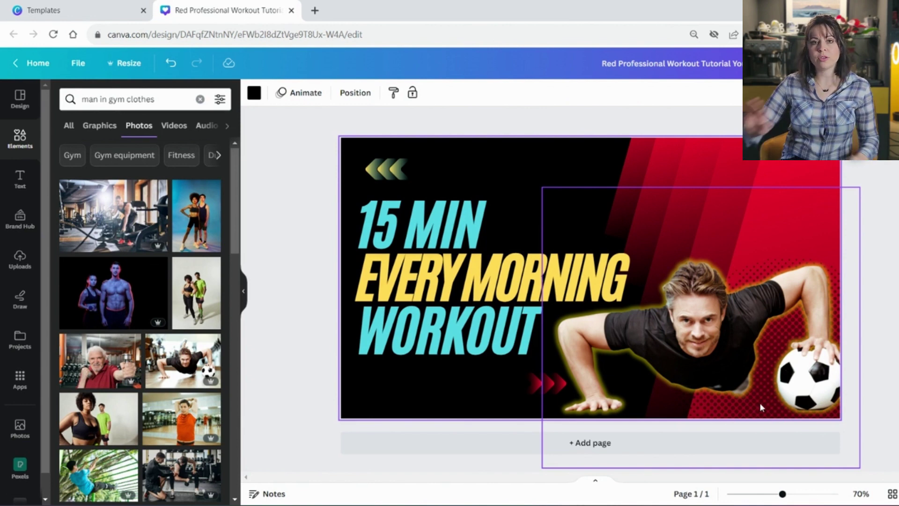
Step: Enlarge the glowing man, move him up and right above the title, and nudge WORKOUT
left_click_drag(782, 494, 750, 494)
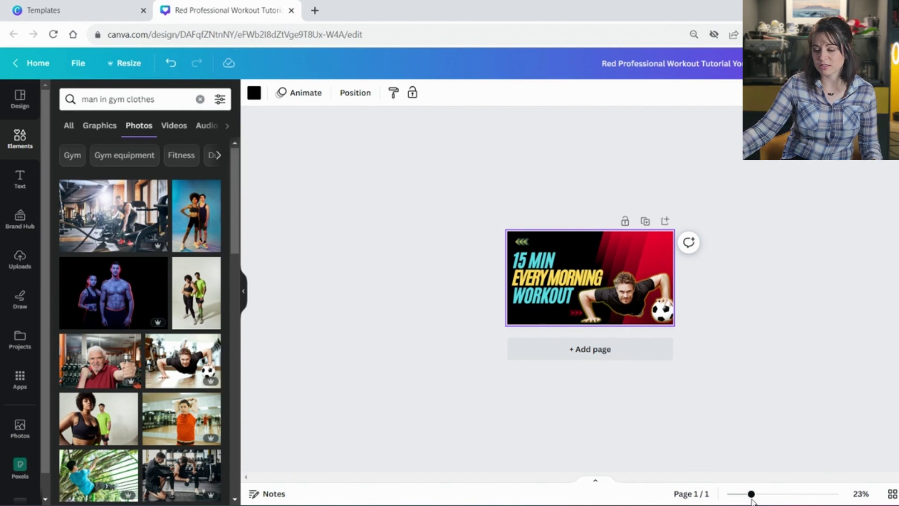
left_click(659, 317)
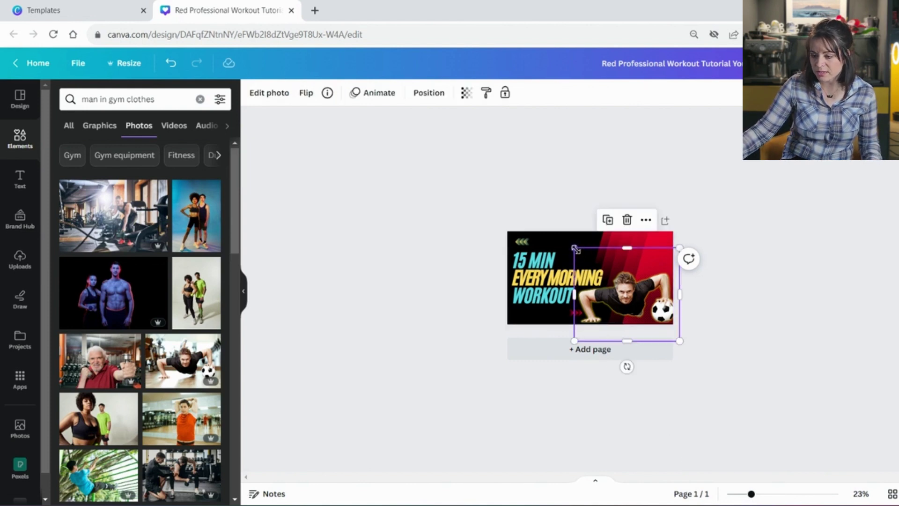
left_click_drag(575, 248, 547, 224)
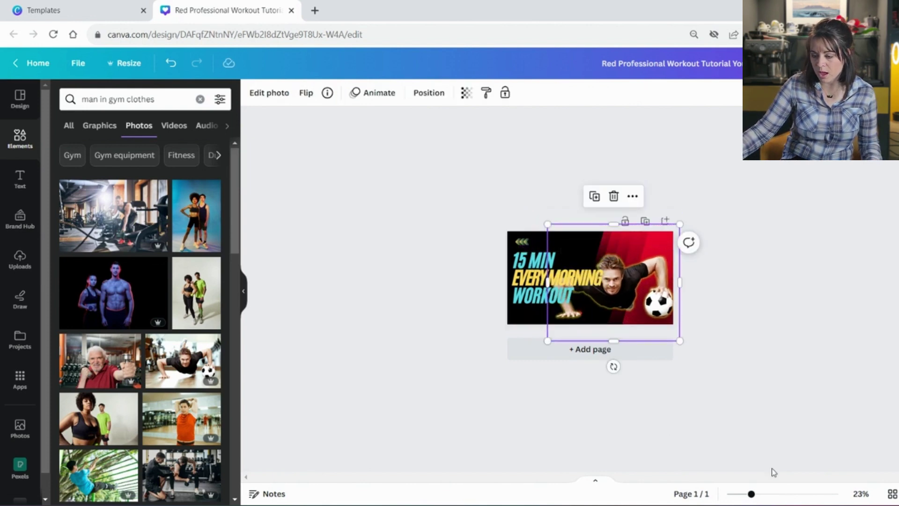
left_click_drag(751, 494, 778, 494)
left_click_drag(661, 352, 704, 296)
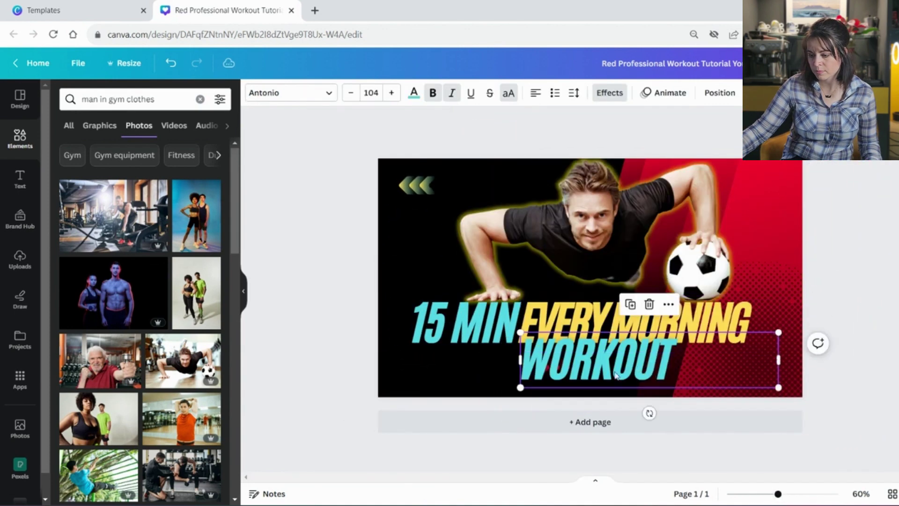
left_click_drag(617, 374, 597, 385)
left_click(869, 378)
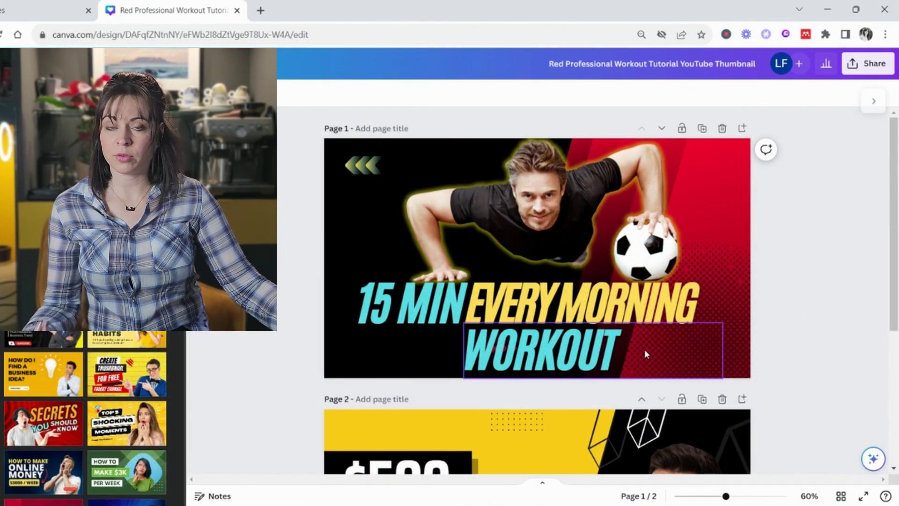
Step: Download only page 1 of the design as a JPG, then open a new browser tab for thumbsup.tv
left_click(868, 64)
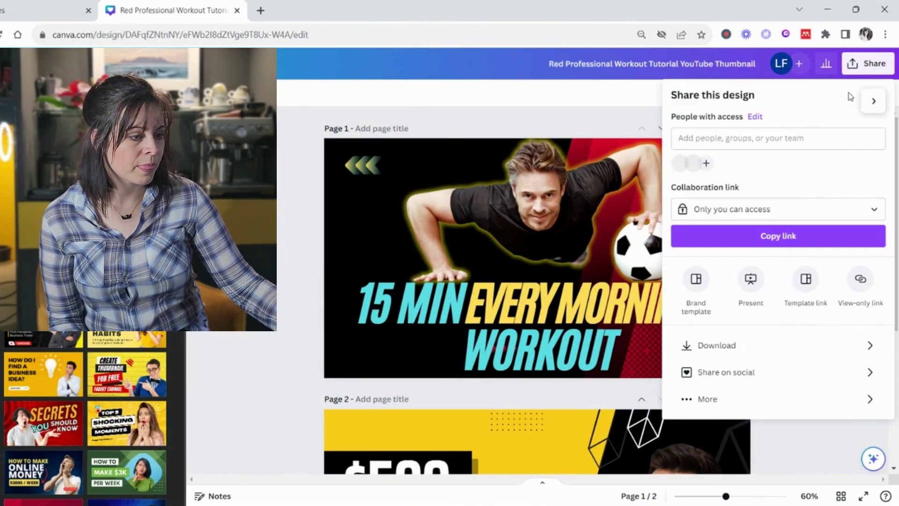
left_click(716, 344)
left_click(779, 267)
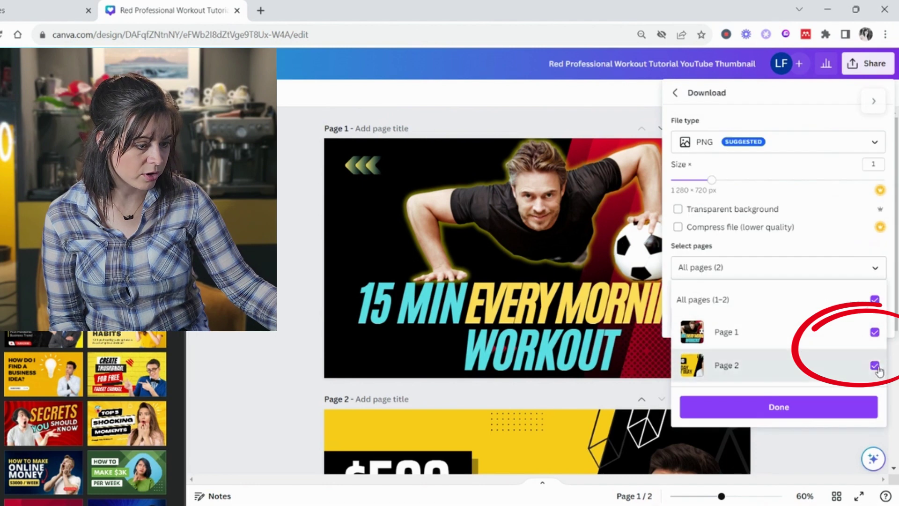
left_click(875, 365)
left_click(852, 146)
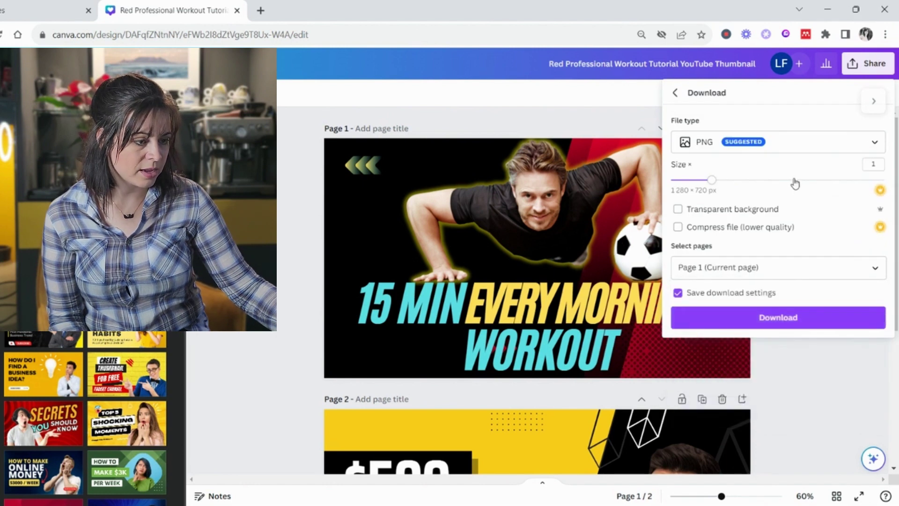
left_click(869, 143)
left_click(779, 182)
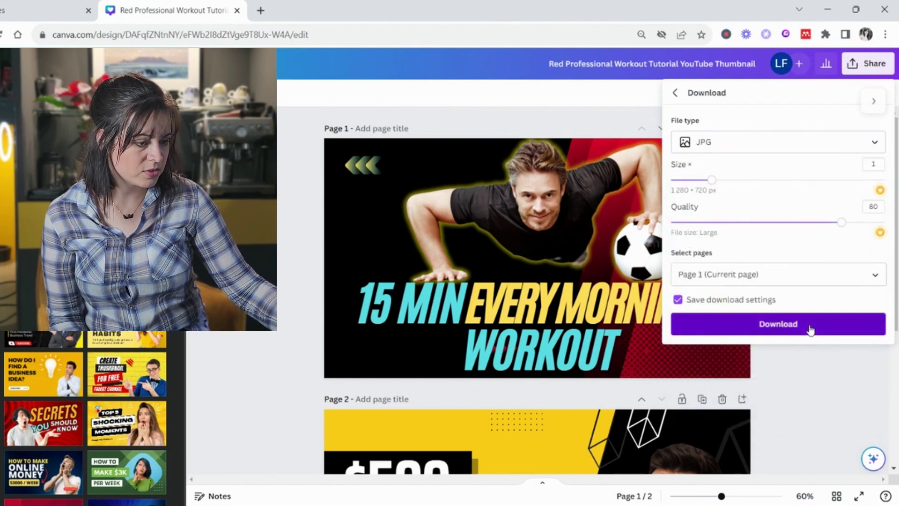
left_click(809, 330)
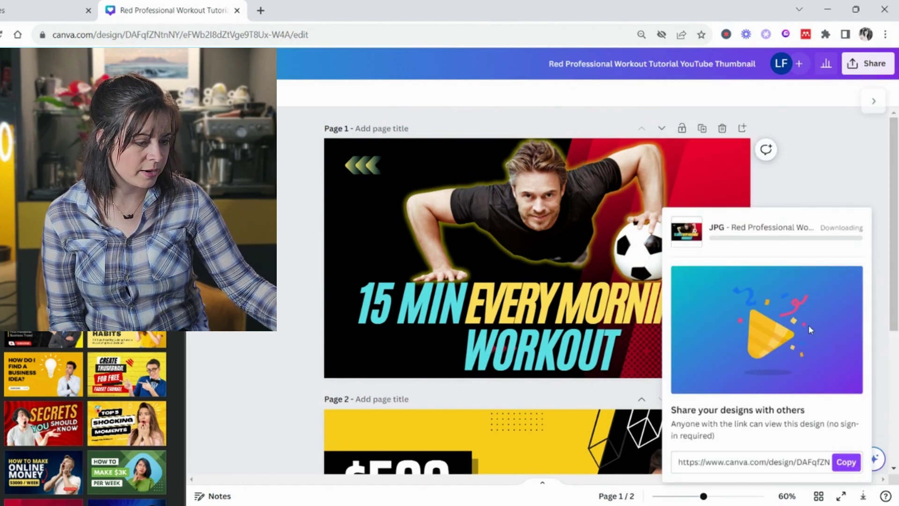
left_click(261, 10)
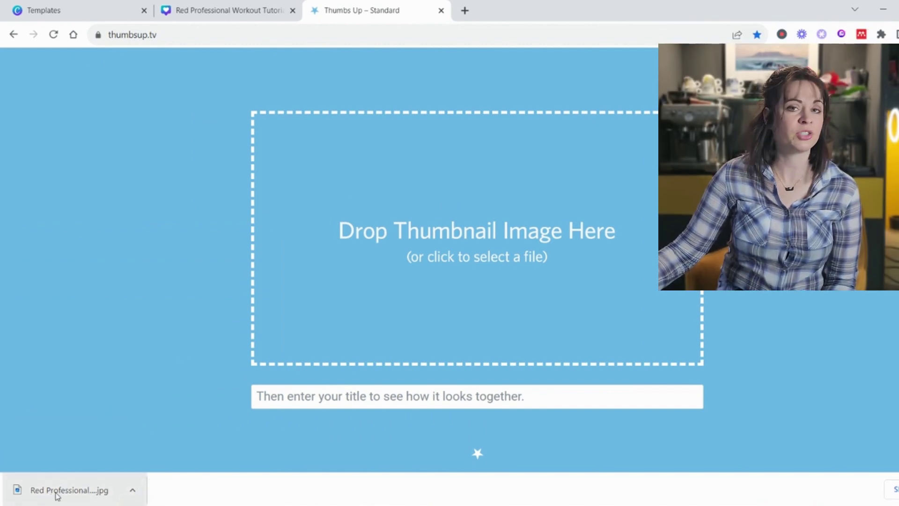
Step: Upload the downloaded JPG thumbnail and enter the title 'How to build abs in 3 weeks'
left_click(457, 226)
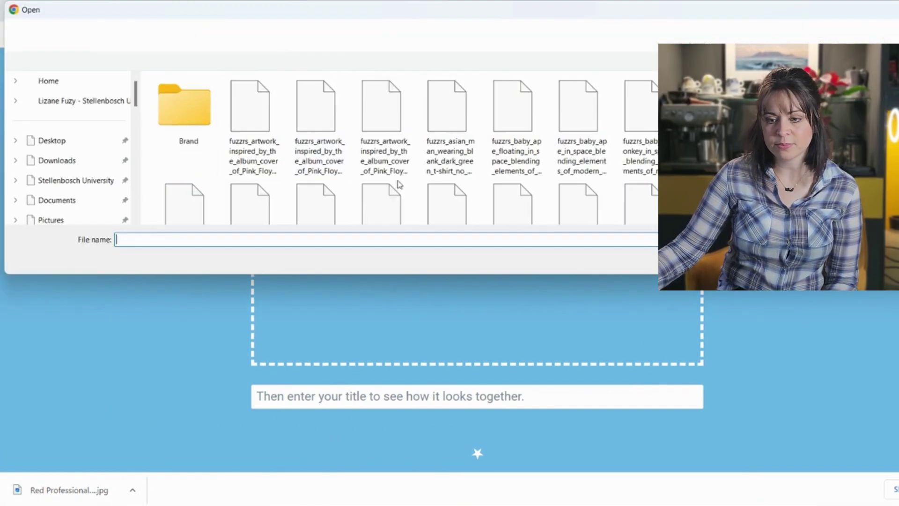
left_click(301, 415)
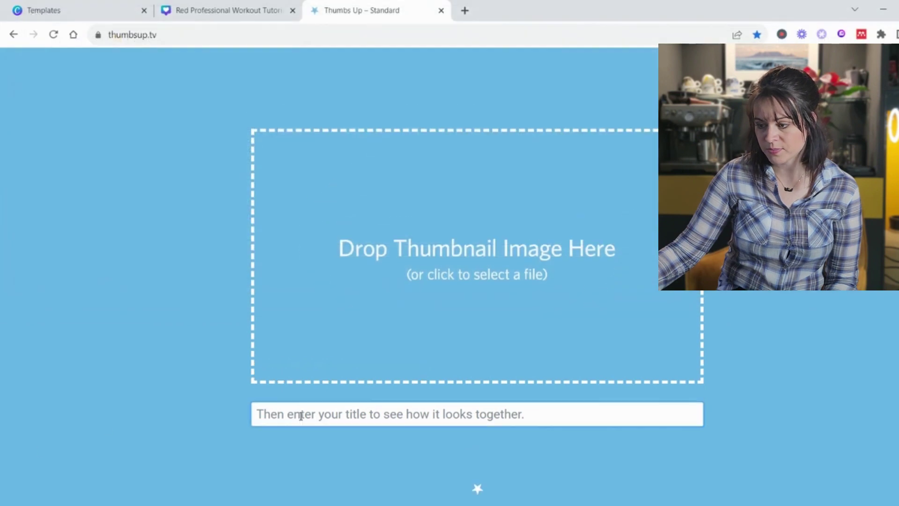
type("How to build abs in 3 weeks")
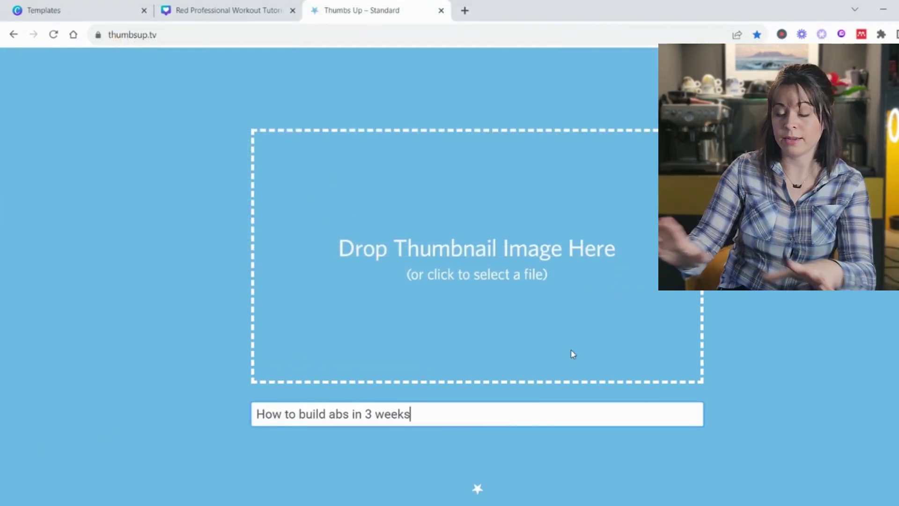
Step: Scroll through the YouTube layout previews showing the titled workout thumbnail
scroll(554, 345, "down", 1)
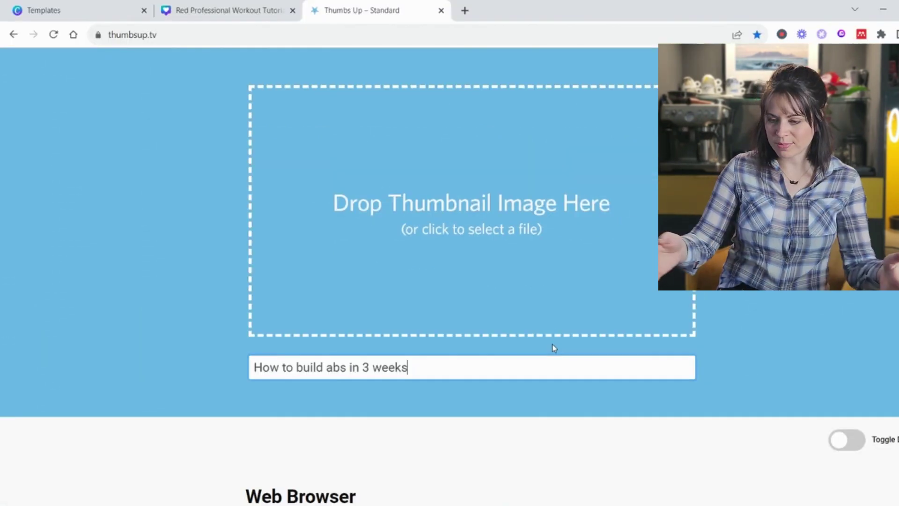
scroll(560, 391, "down", 5)
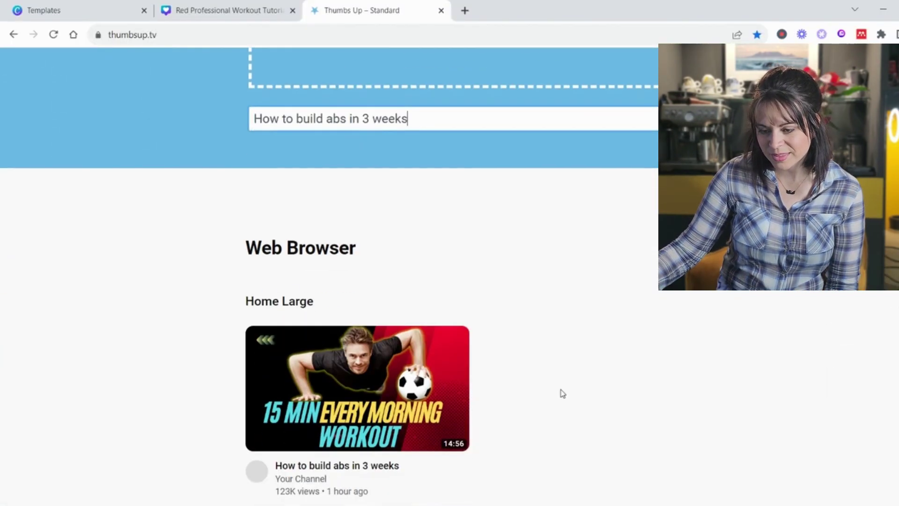
scroll(562, 393, "down", 3)
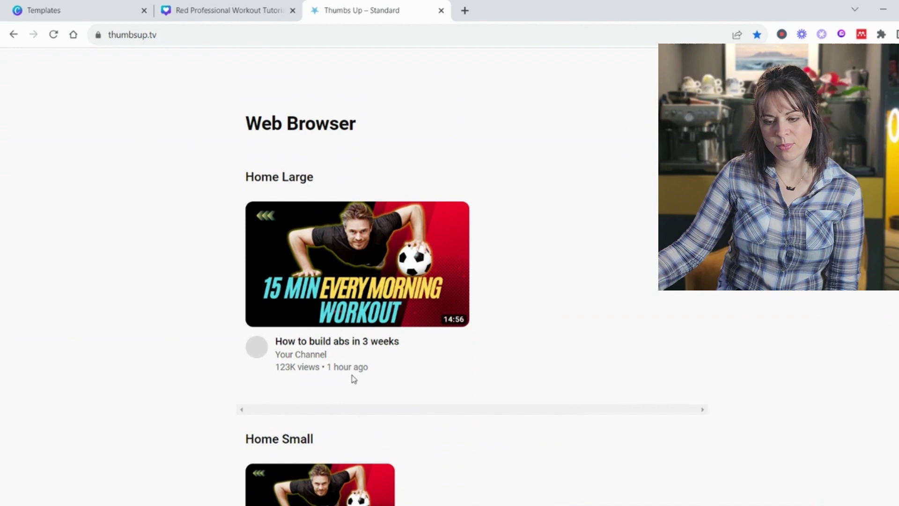
scroll(598, 333, "down", 18)
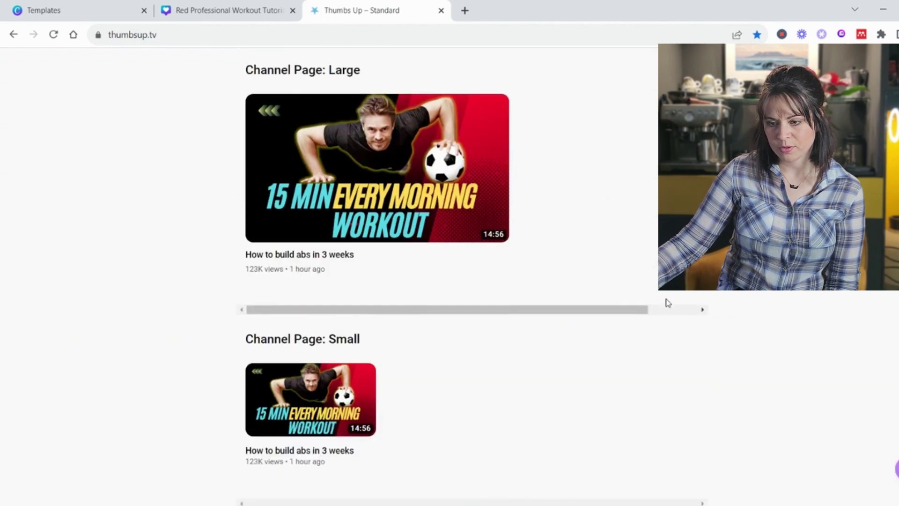
scroll(652, 321, "down", 10)
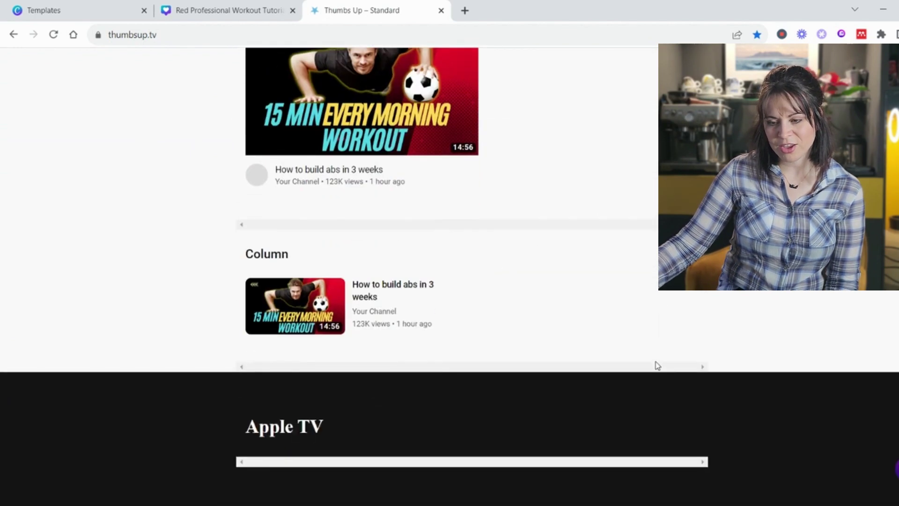
scroll(516, 367, "down", 1)
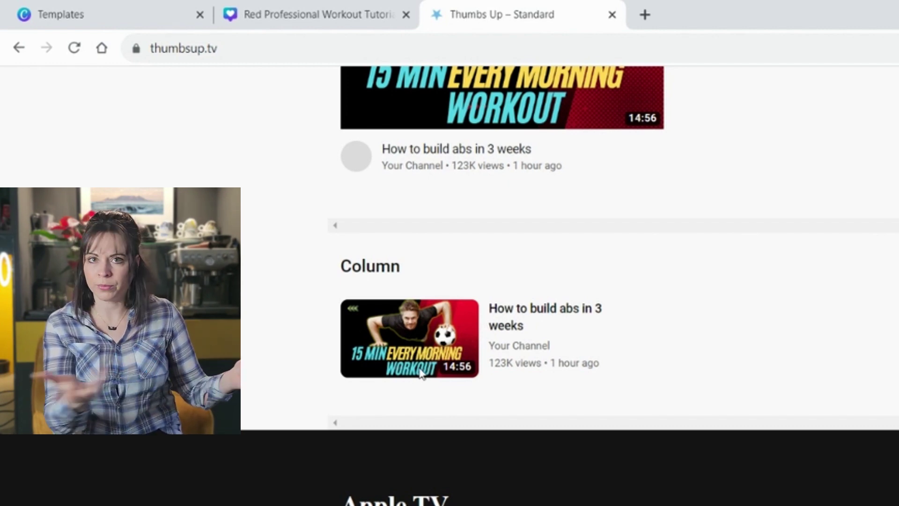
scroll(609, 398, "up", 2)
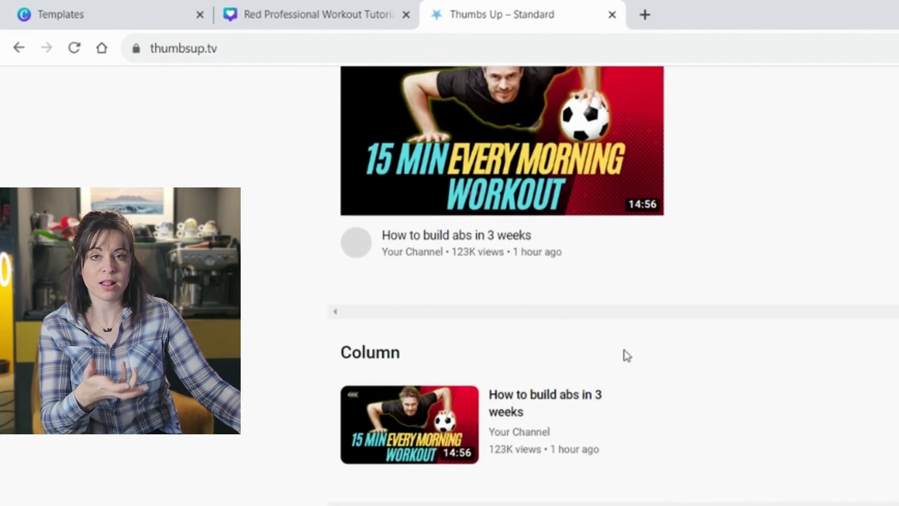
scroll(623, 360, "down", 4)
scroll(596, 444, "down", 10)
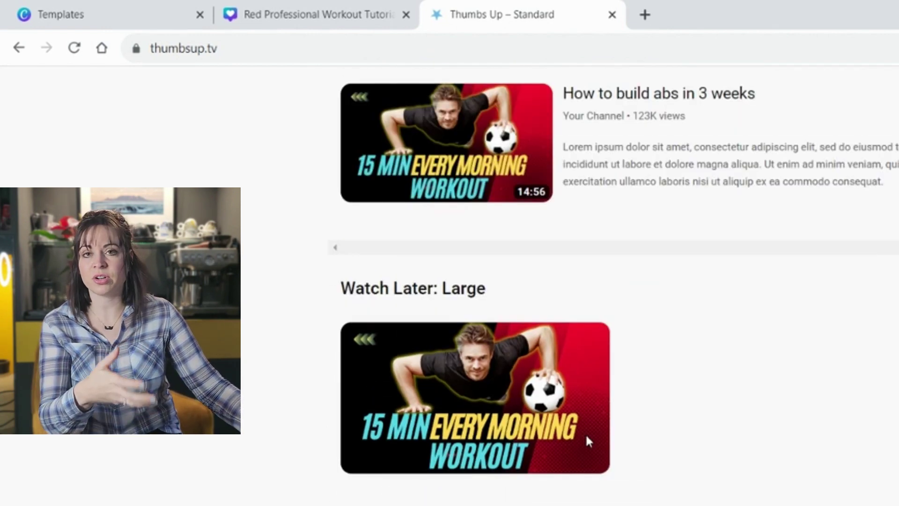
scroll(571, 423, "up", 8)
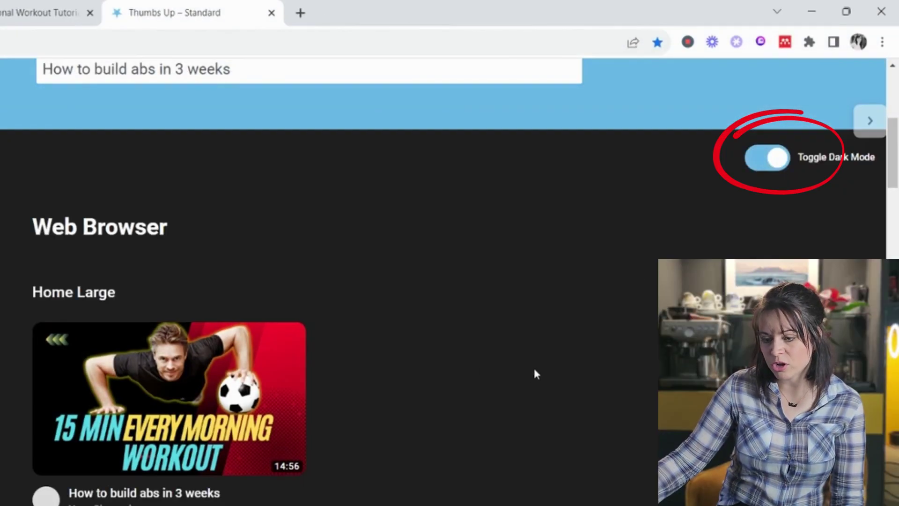
Step: Scroll down through the dark-mode previews to check the workout thumbnail on a dark background
scroll(532, 372, "down", 10)
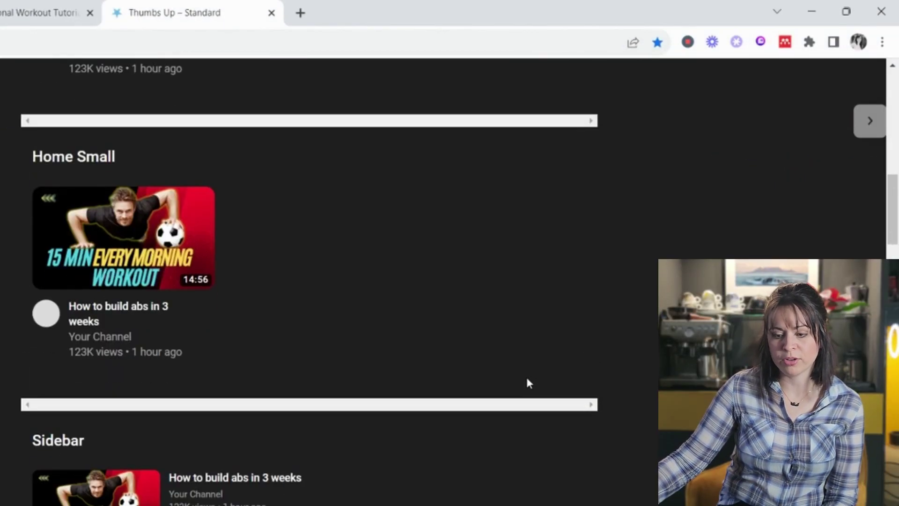
scroll(528, 382, "down", 5)
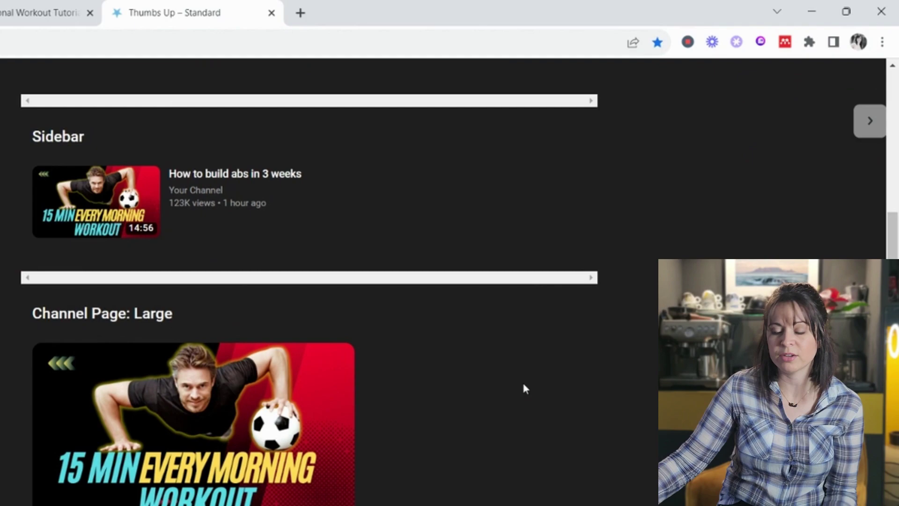
scroll(525, 389, "down", 10)
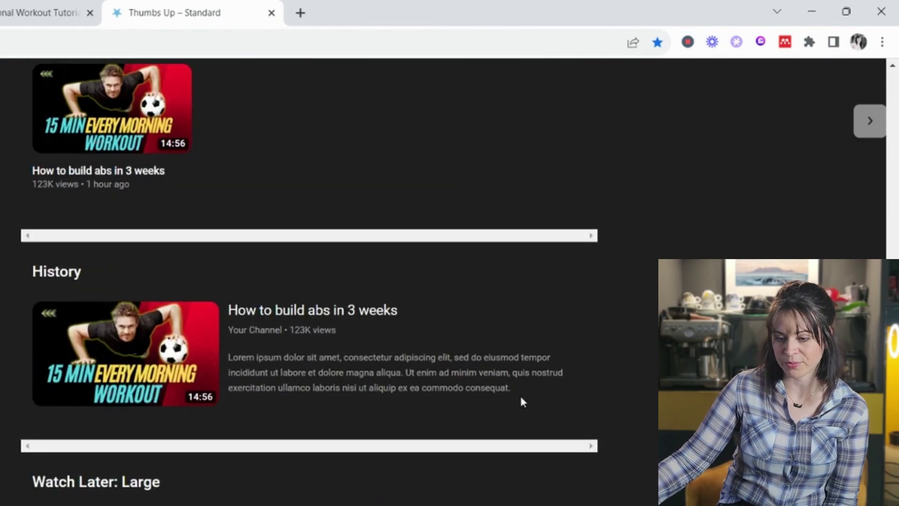